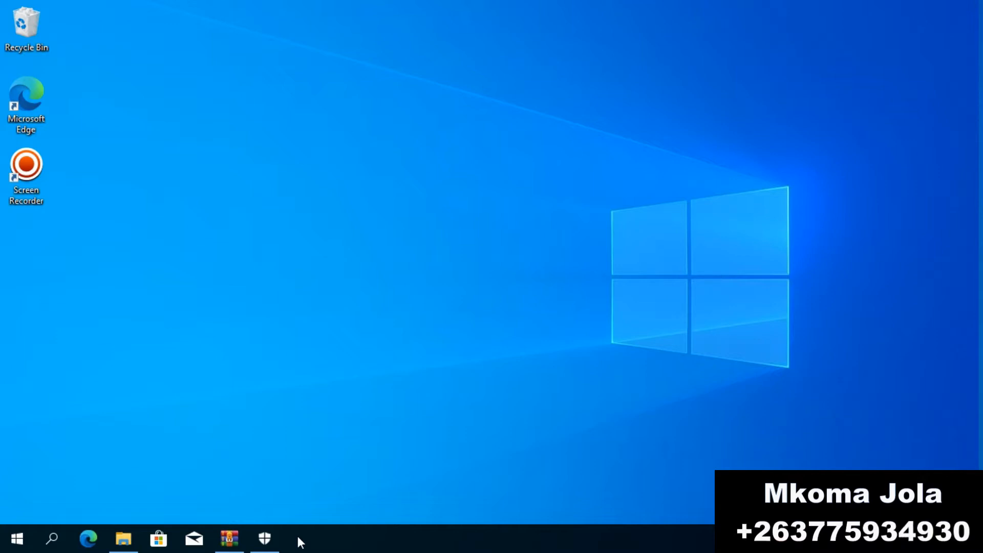
Step: View the Virus & threat protection settings in Windows Security and minimize its window
left_click(264, 538)
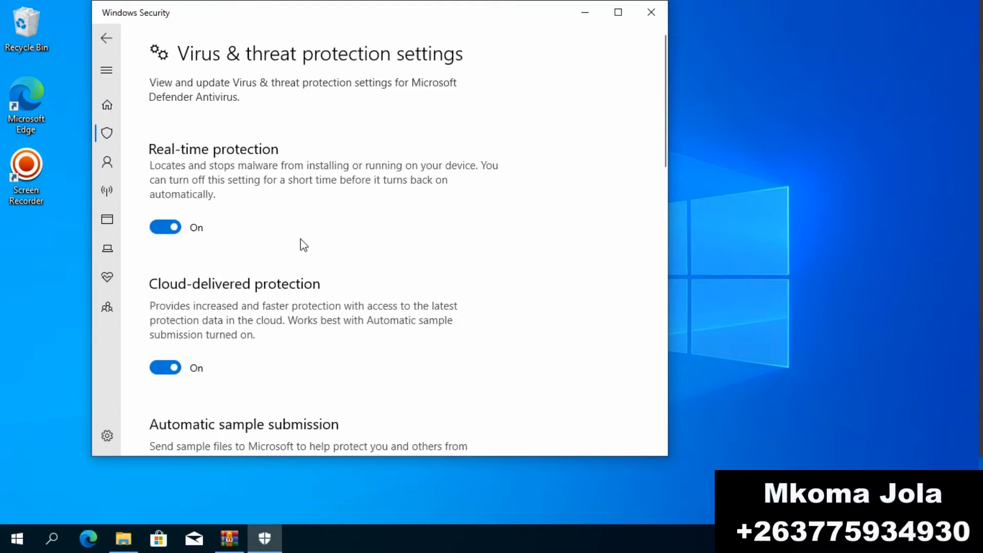
left_click(587, 17)
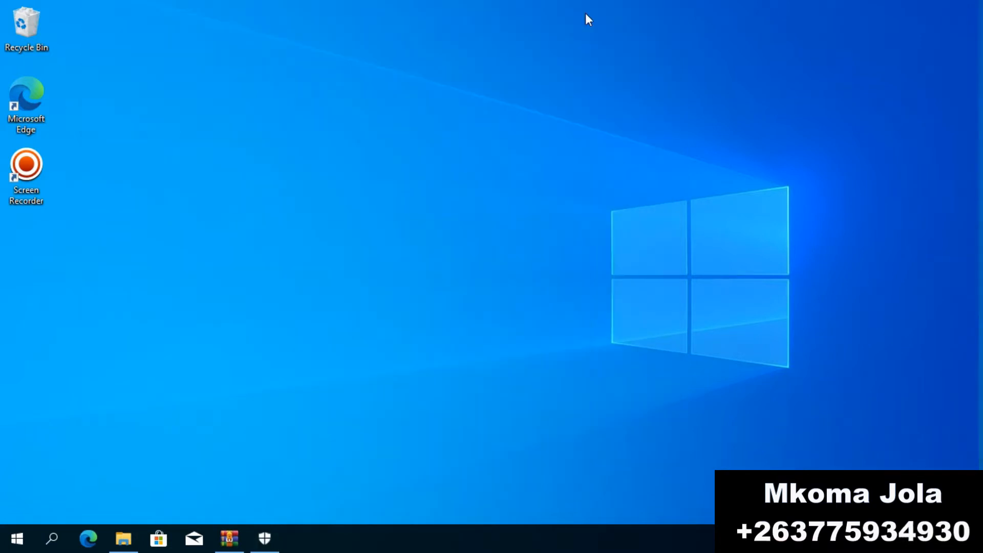
Step: Search Windows for "group", open Edit group policy, and maximize the Local Group Policy Editor window
left_click(64, 545)
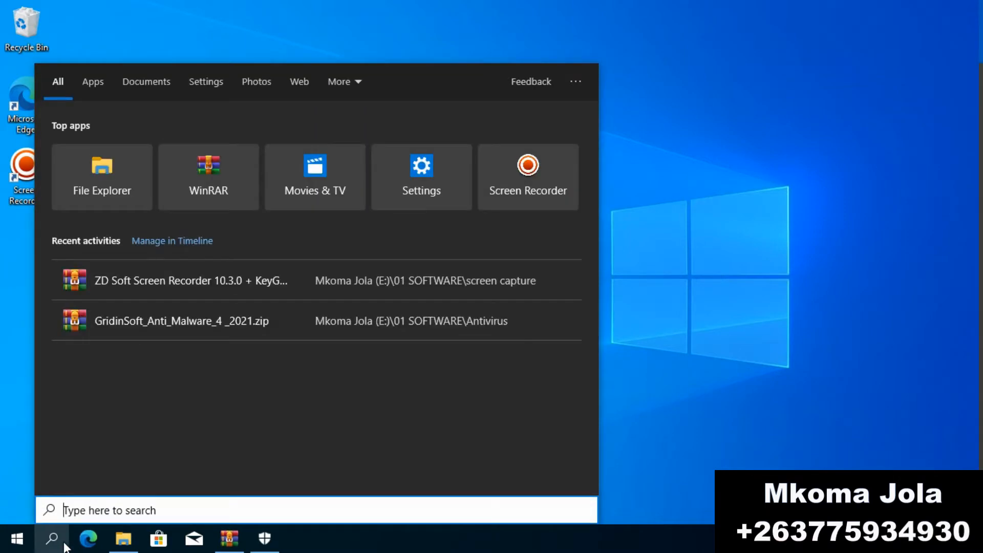
type("grp")
key("BackSpace")
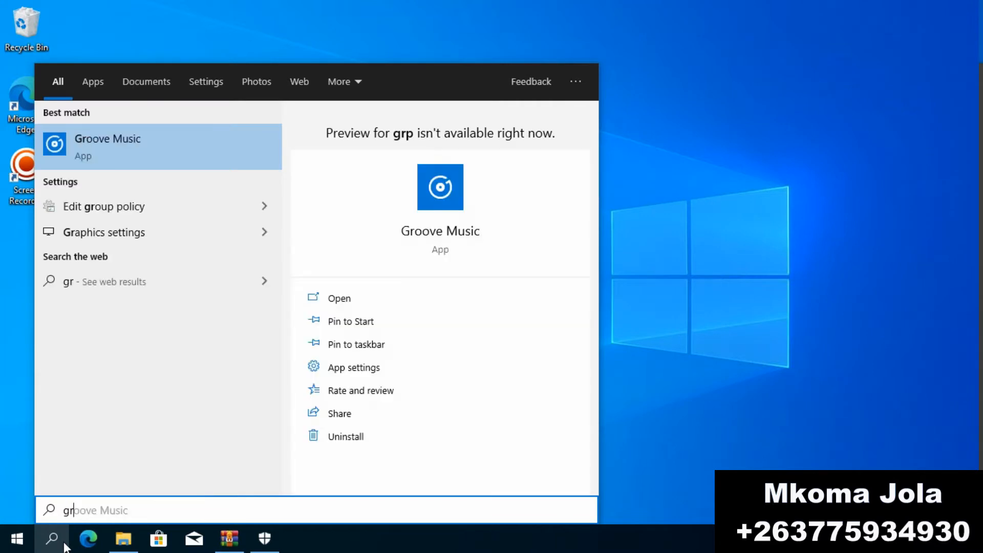
type("u")
key("BackSpace")
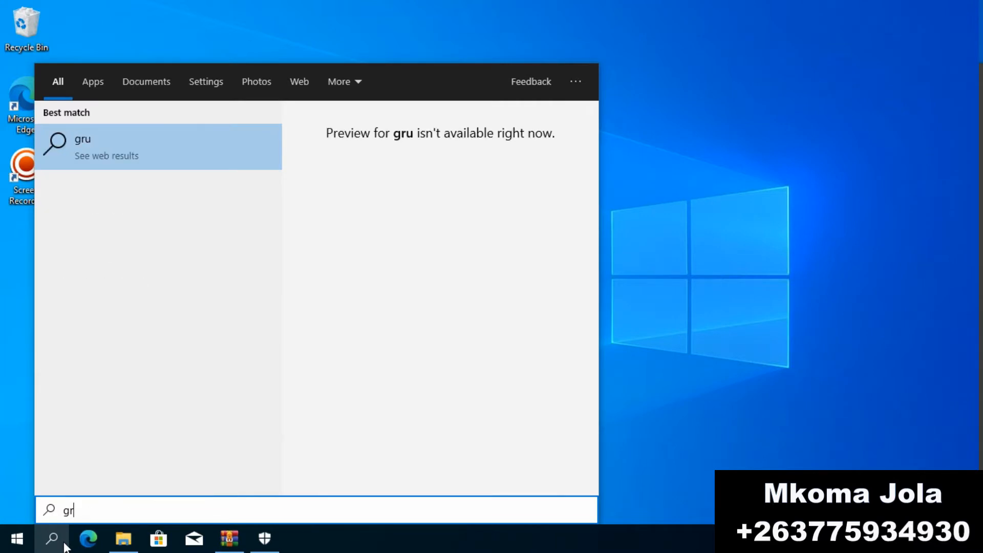
type("oup")
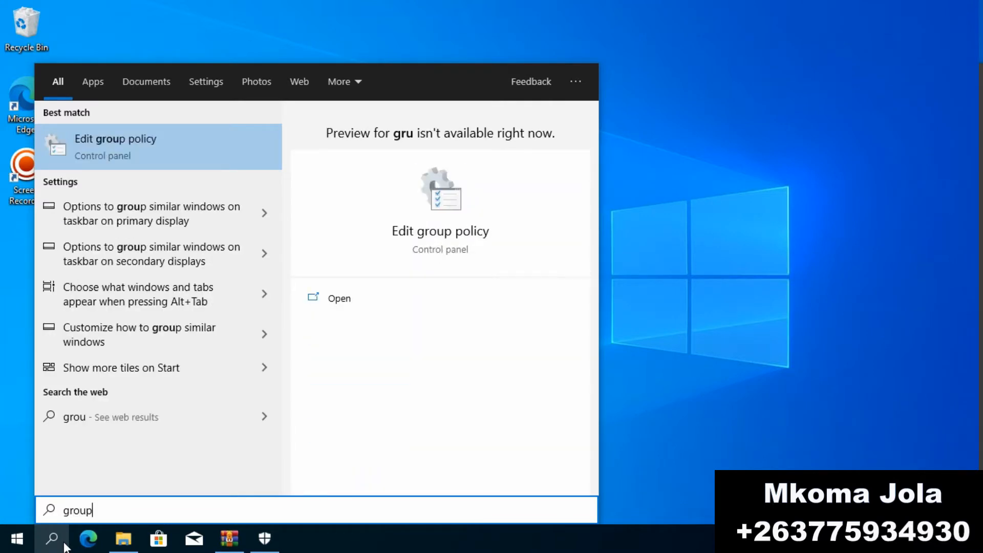
left_click(134, 146)
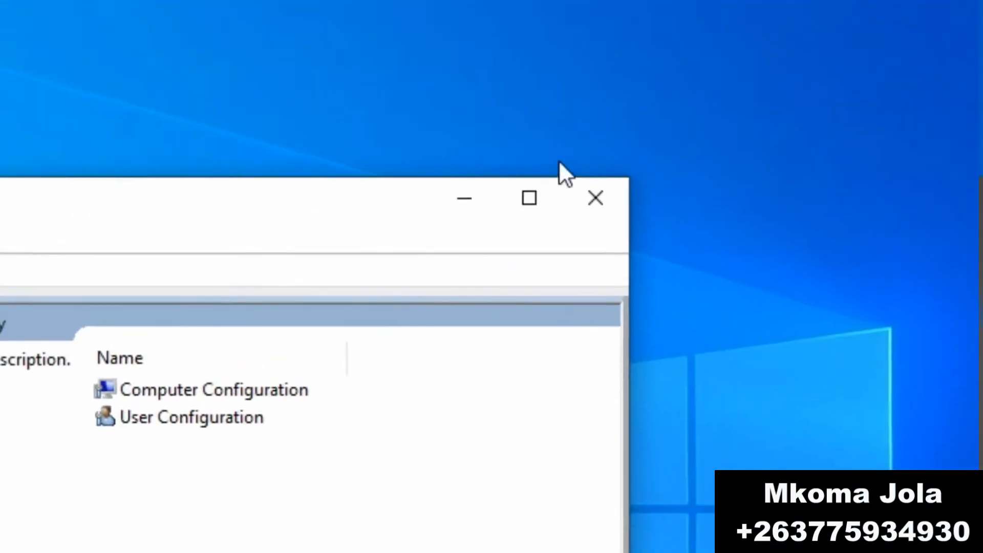
left_click(493, 249)
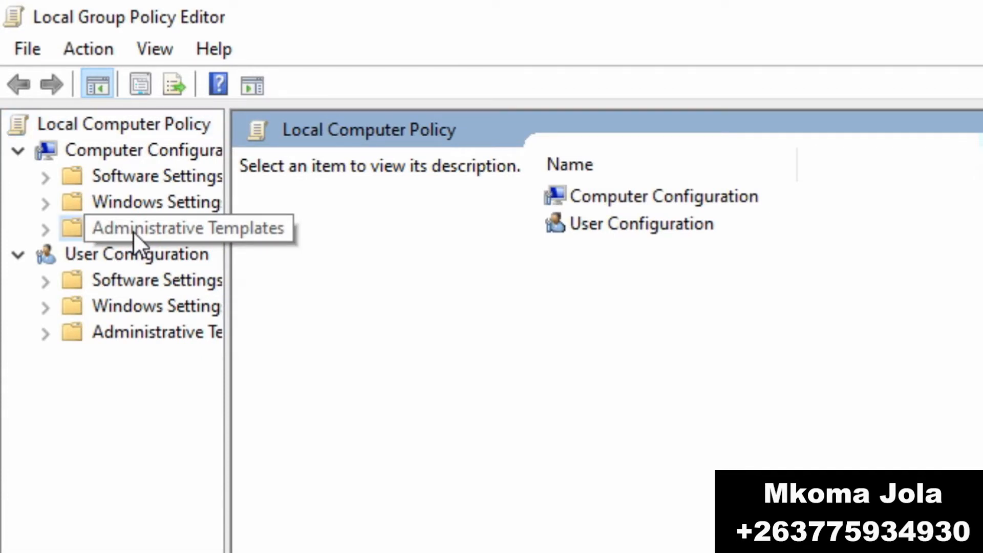
Step: Open the Microsoft Defender Antivirus policy folder under Computer Configuration, Administrative Templates, Windows Components
left_click(133, 231)
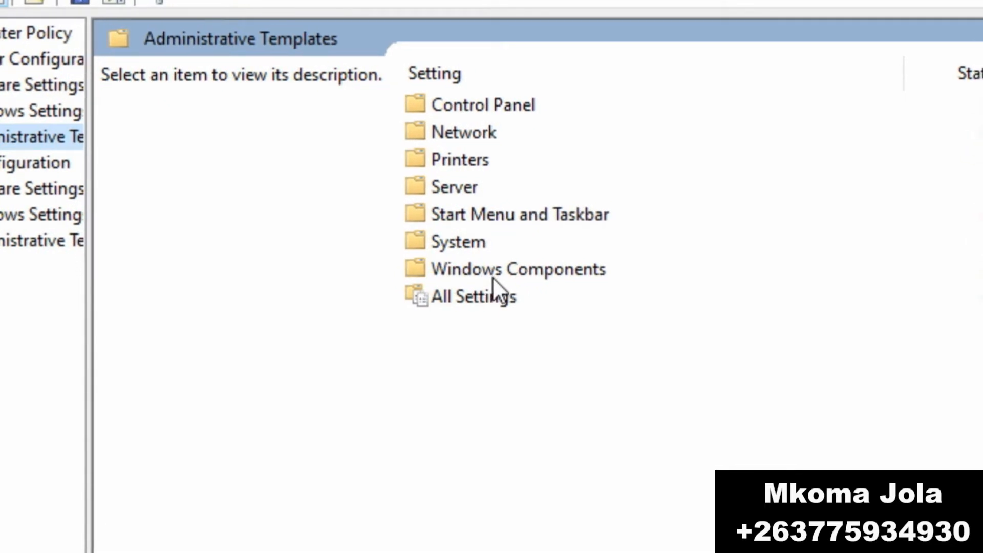
double_click(492, 277)
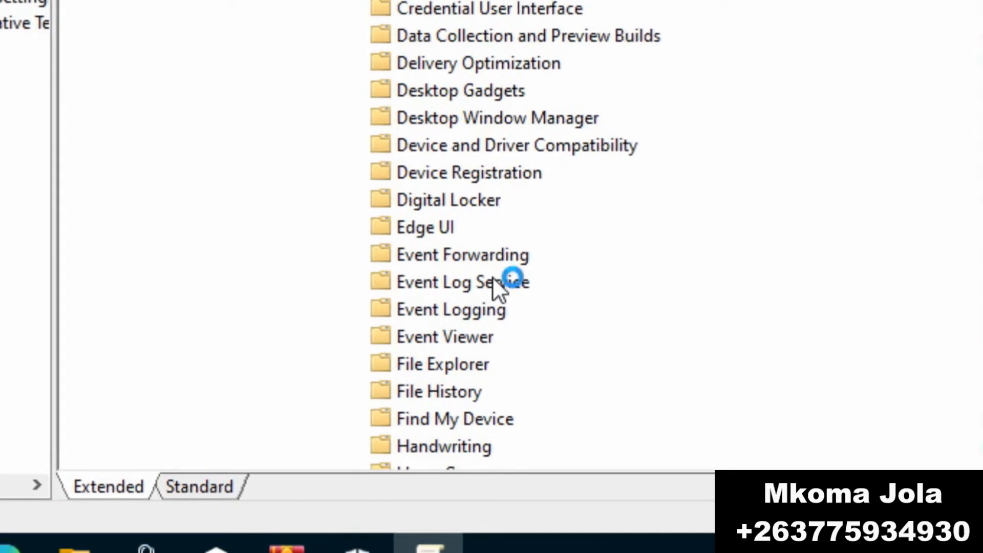
key("Down")
key("Down")
key("Down")
key("Down")
key("Down")
key("Down")
key("Down")
key("Down")
key("Down")
key("Down")
key("Down")
key("Down")
key("Down")
key("Down")
key("Down")
key("Down")
key("Down")
key("Down")
key("Down")
key("Down")
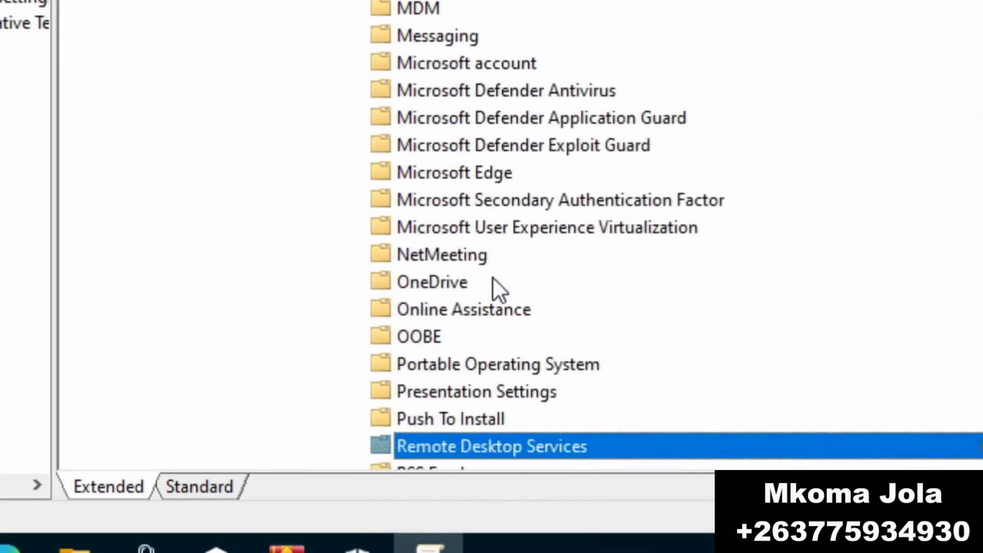
key("Down")
key("Down")
key("Down")
key("Down")
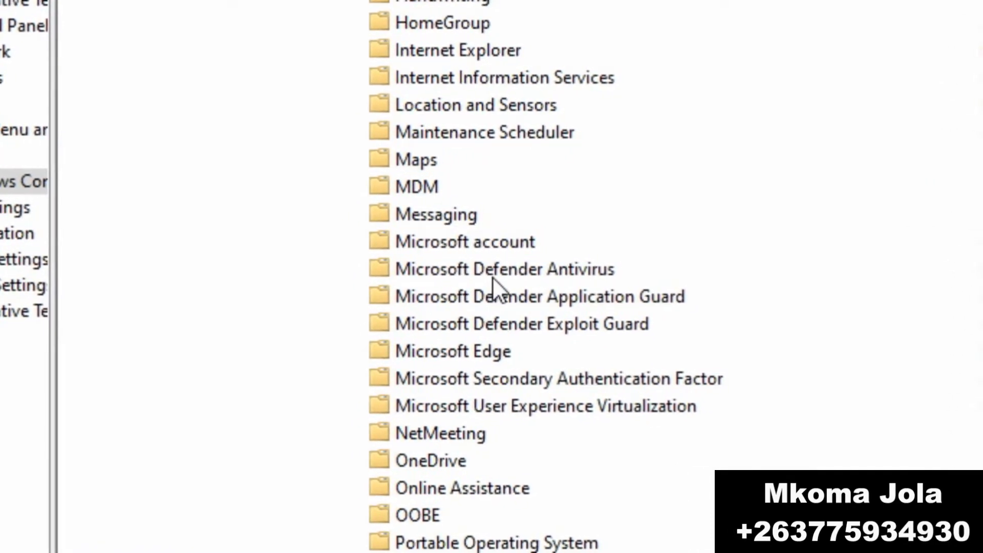
double_click(493, 277)
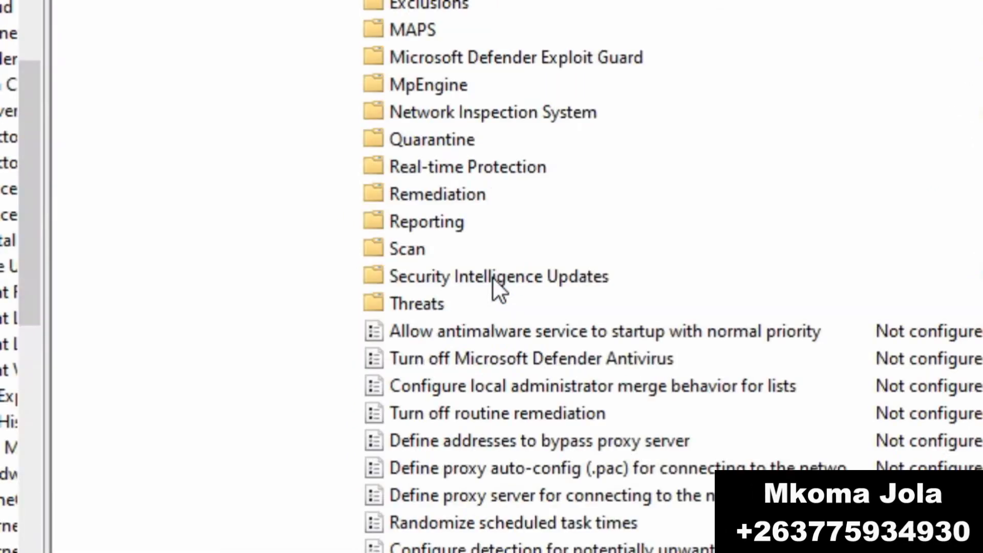
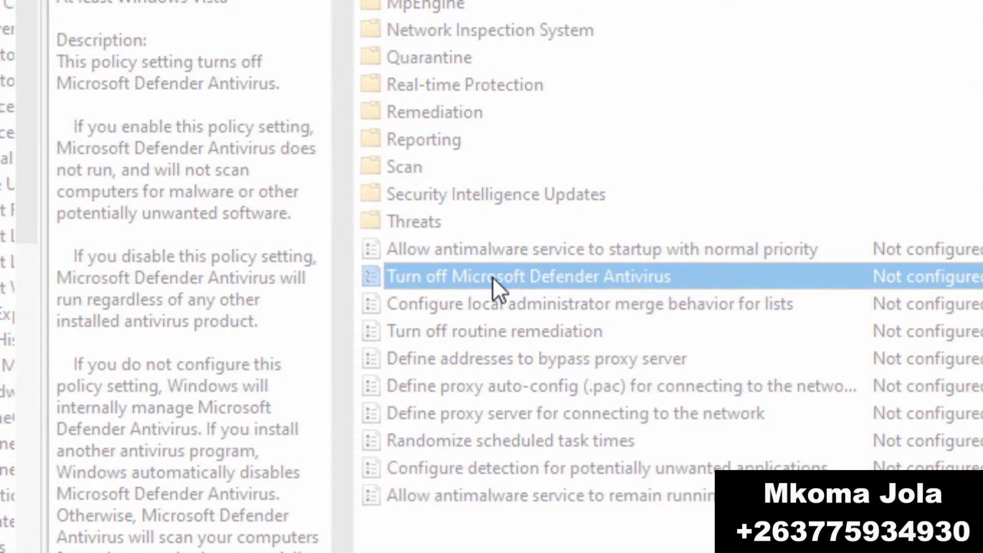
Step: Set the Turn off Microsoft Defender Antivirus policy to Enabled and accept the policy on keeping the antimalware service running
double_click(492, 277)
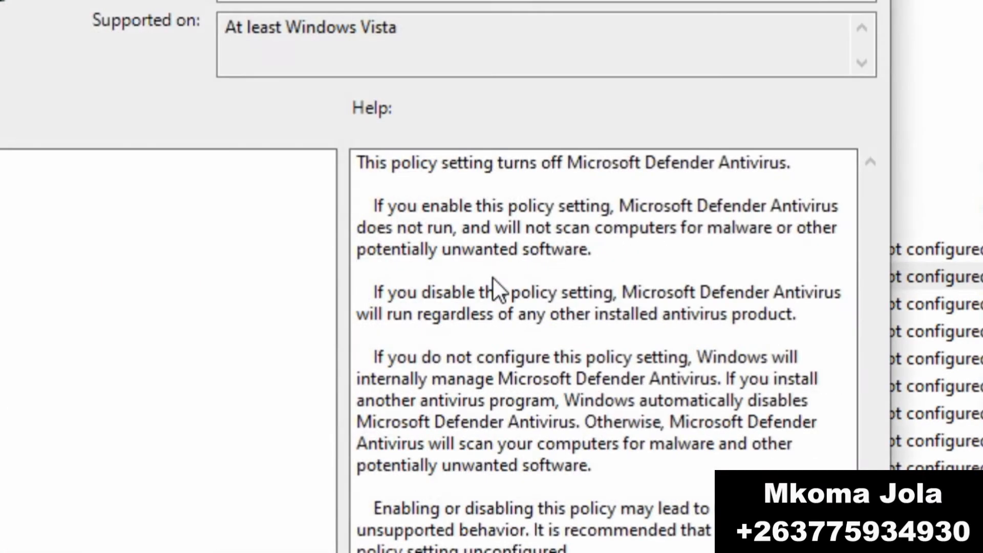
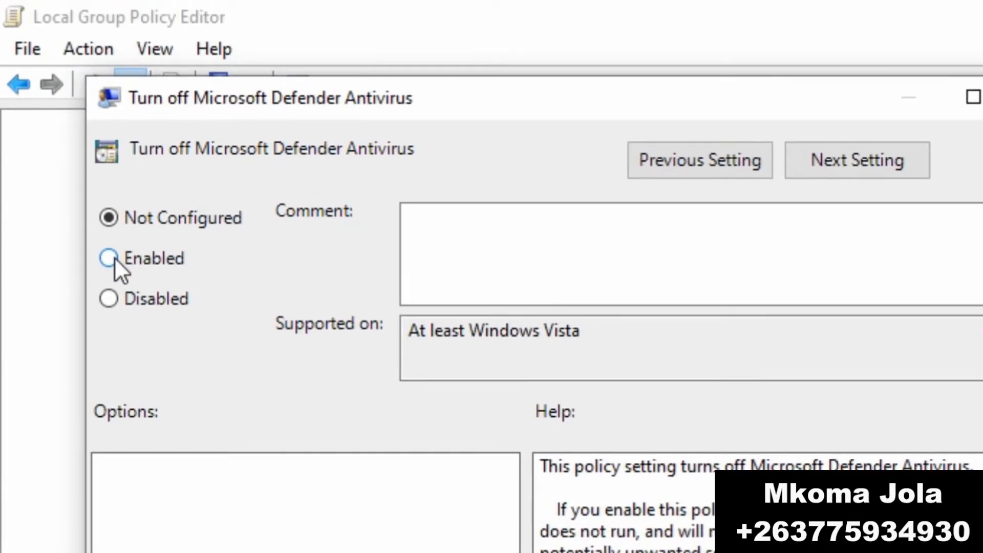
left_click(115, 257)
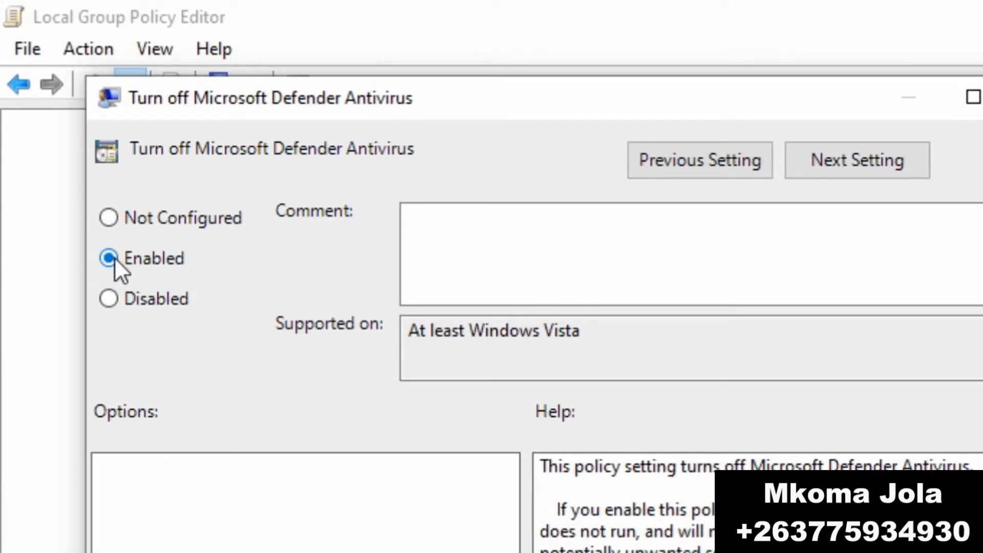
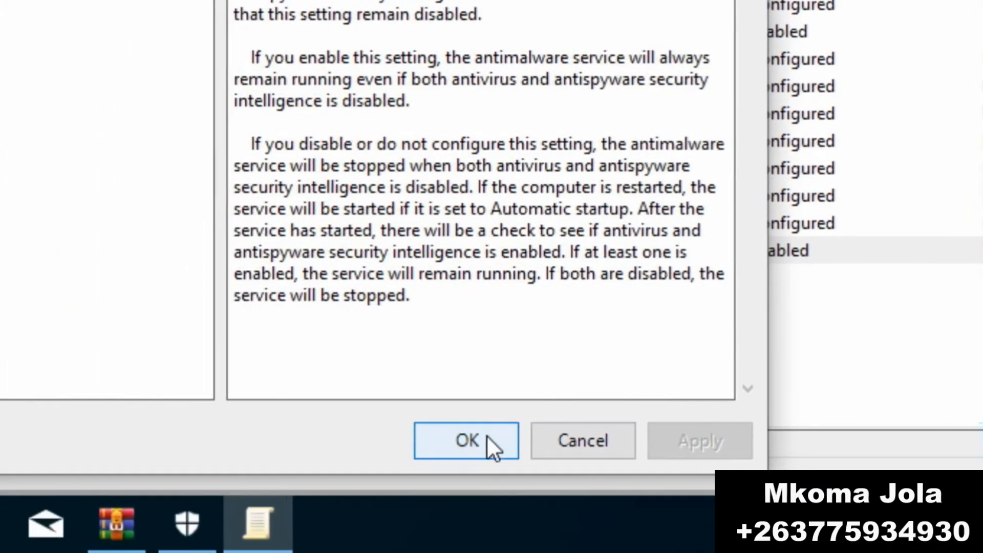
left_click(492, 440)
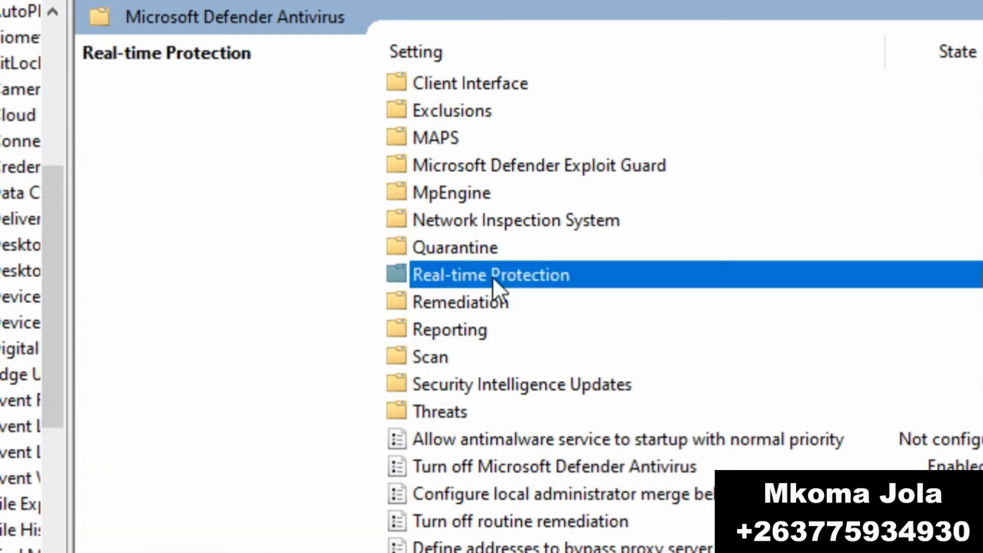
Step: Open the Real-time Protection policy folder and apply Disabled to the Turn off real-time protection policy
double_click(492, 277)
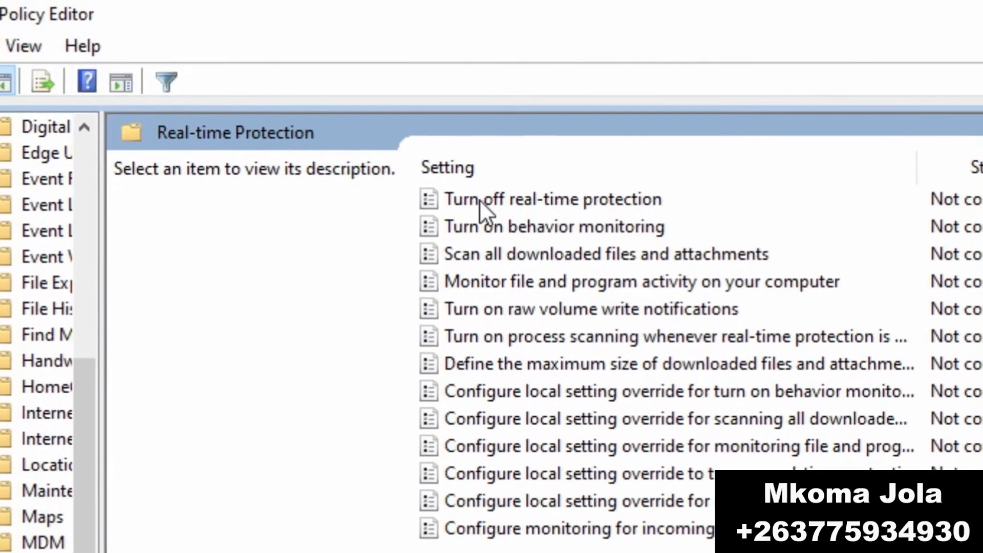
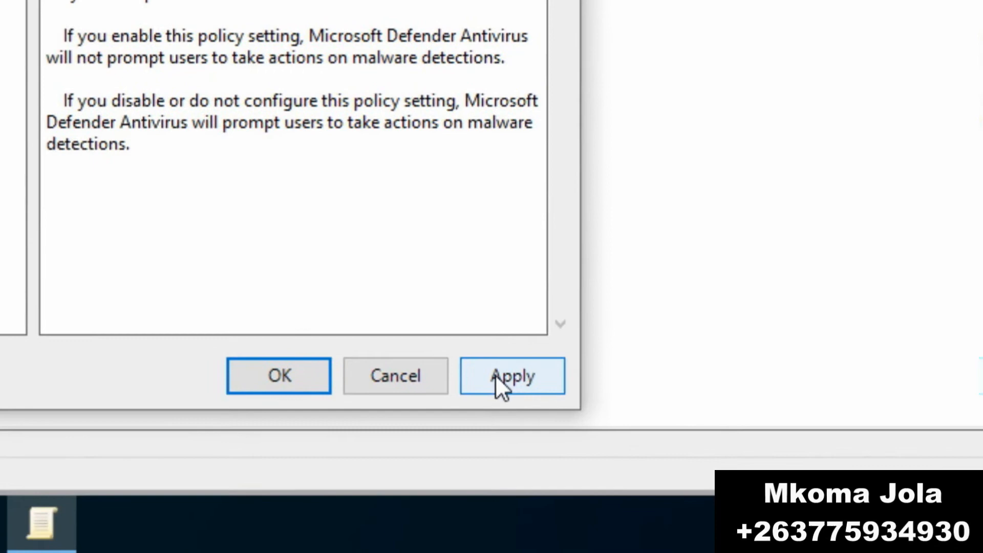
left_click(496, 375)
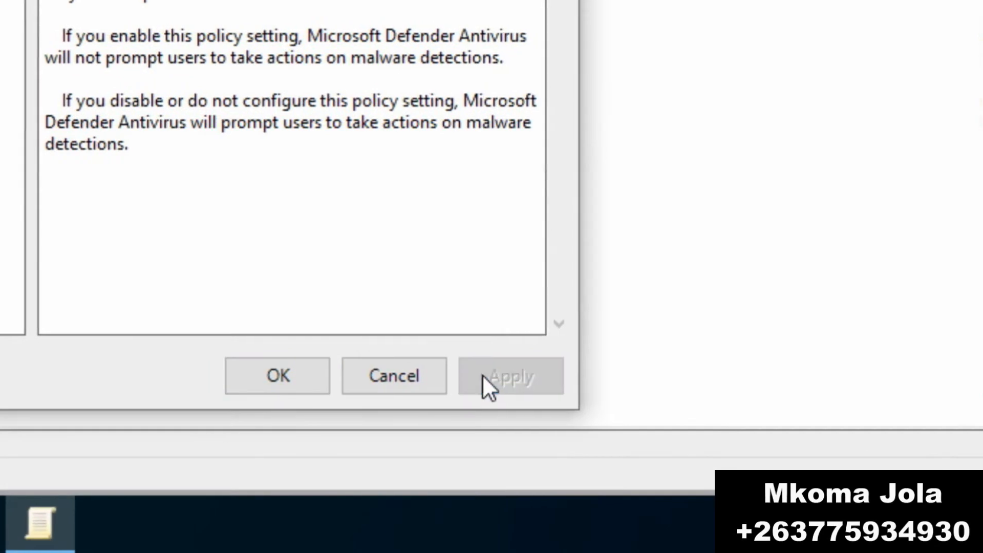
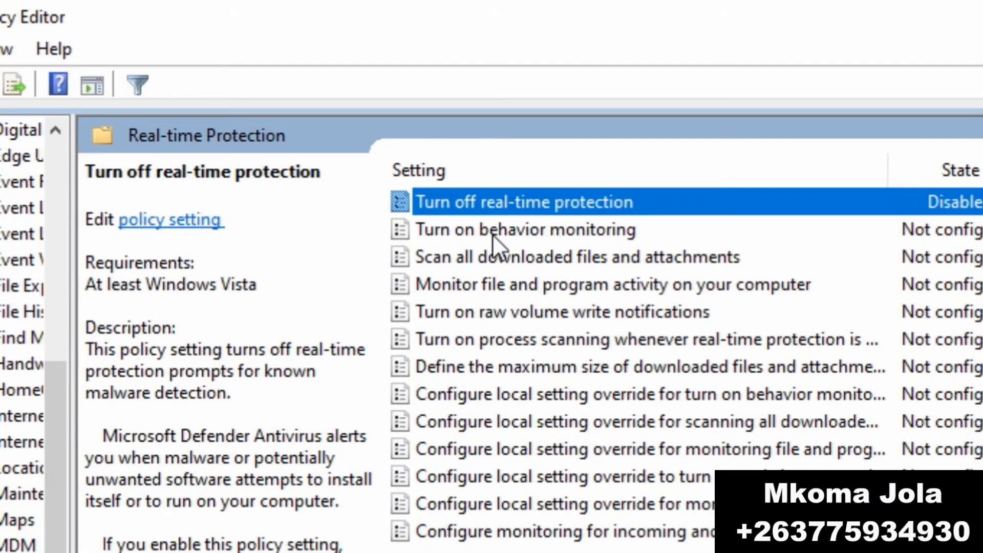
Step: Set the Turn on behavior monitoring policy to Disabled and accept the change
double_click(493, 234)
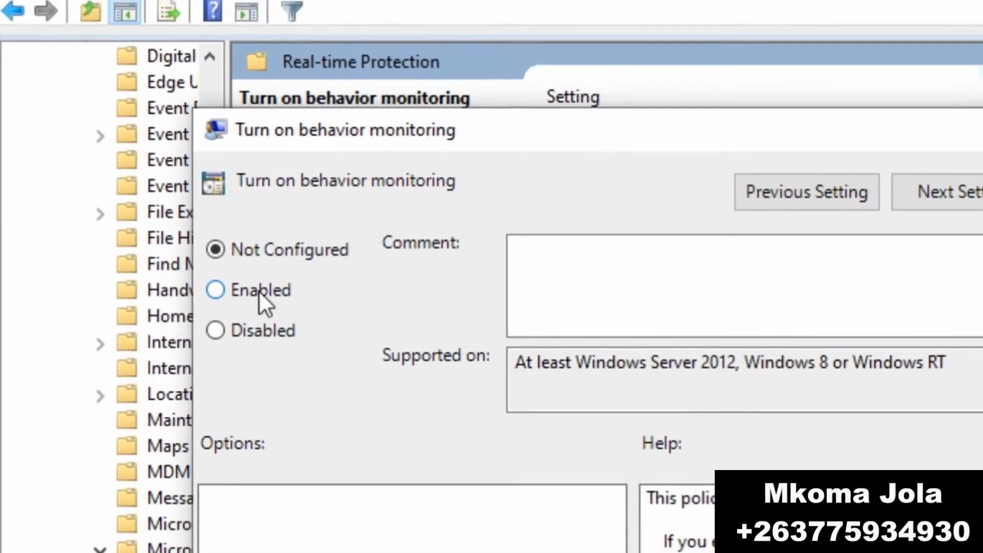
left_click(218, 332)
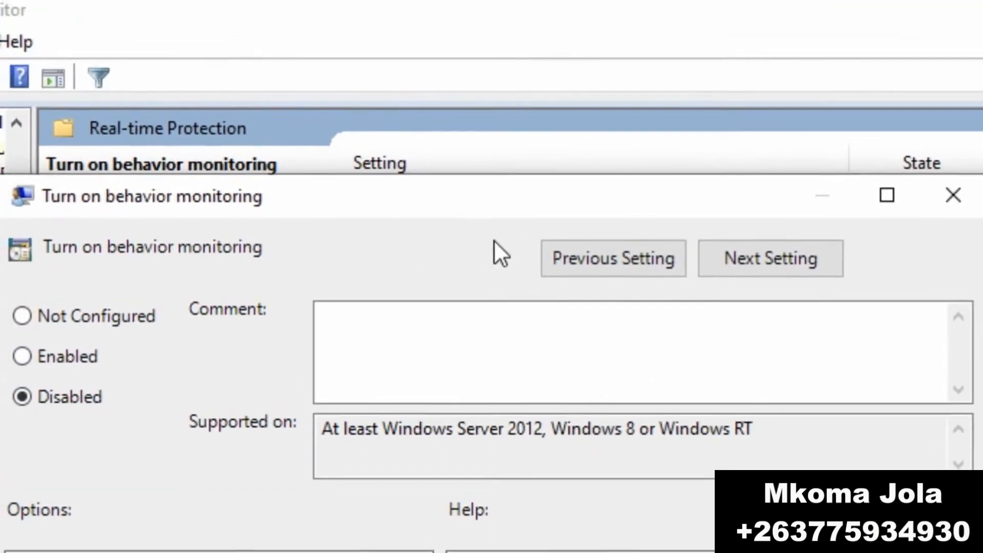
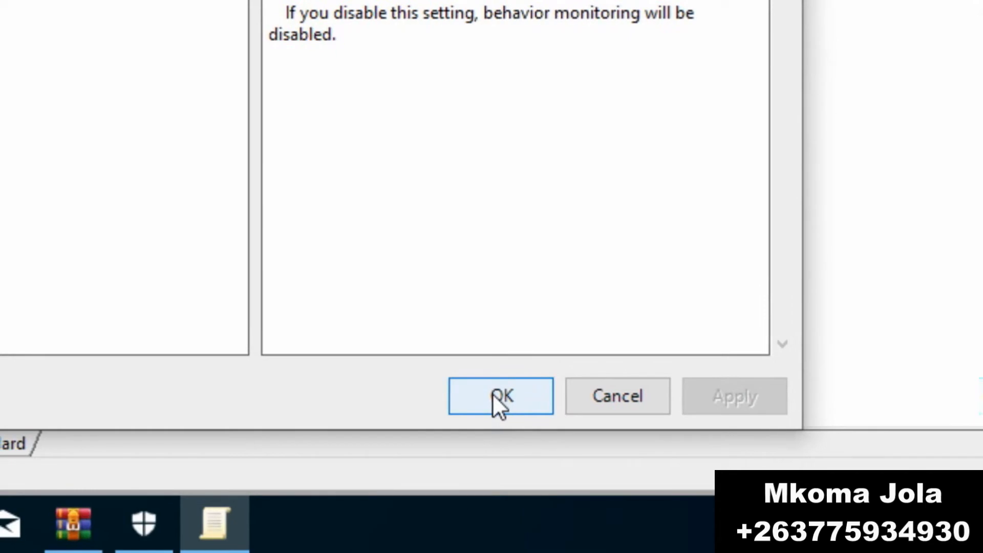
left_click(500, 396)
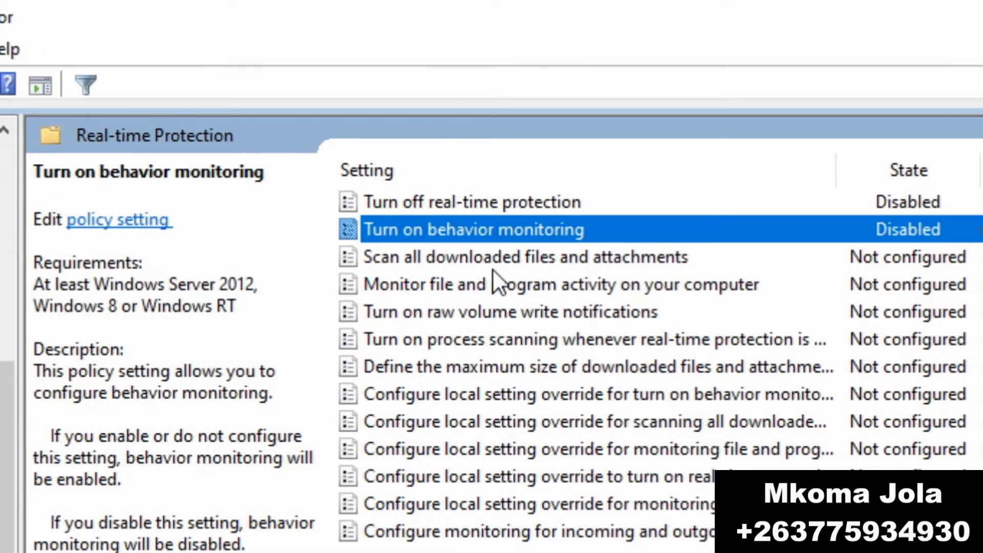
Step: Set the Scan all downloaded files and attachments policy to Disabled, applying and accepting the change
double_click(493, 266)
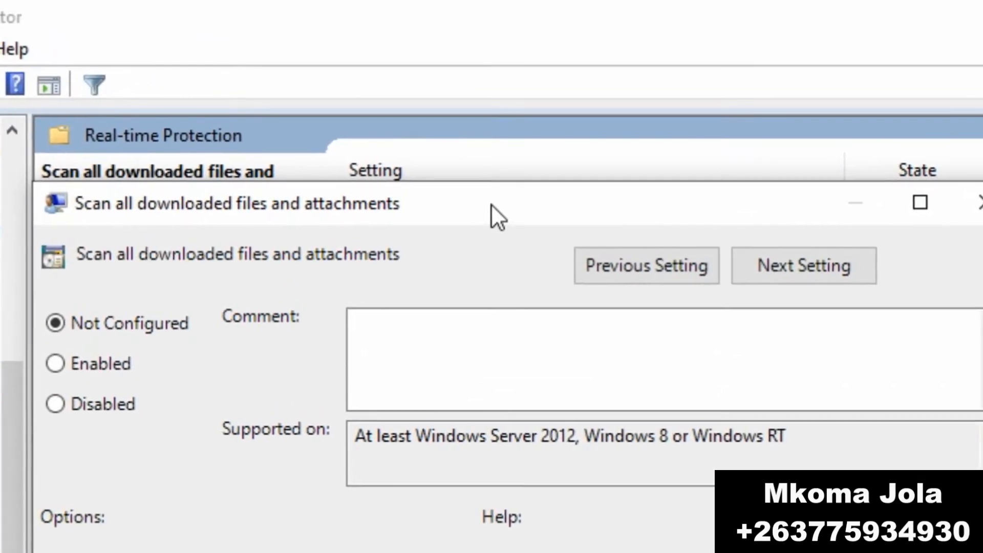
left_click_drag(514, 182, 494, 85)
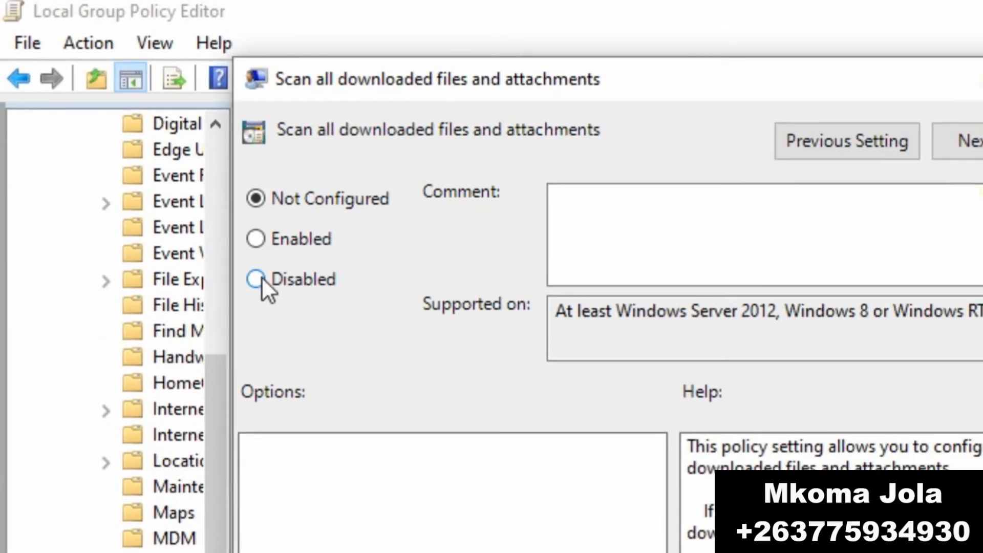
left_click(256, 280)
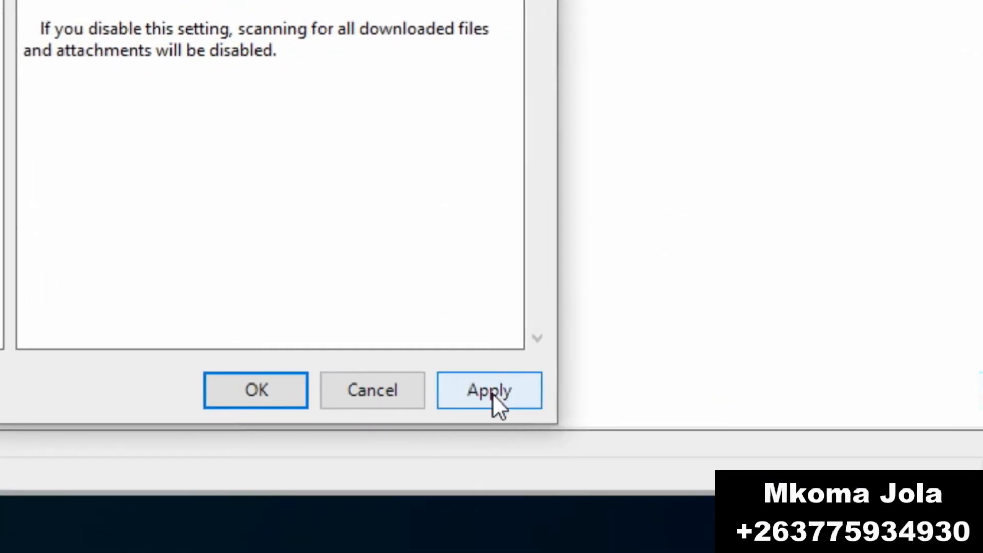
left_click(484, 394)
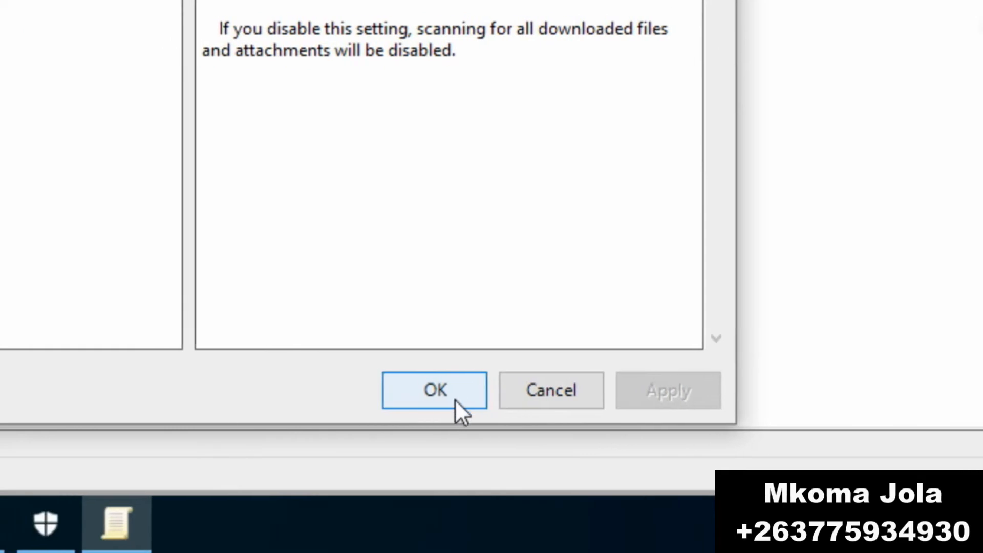
left_click(453, 400)
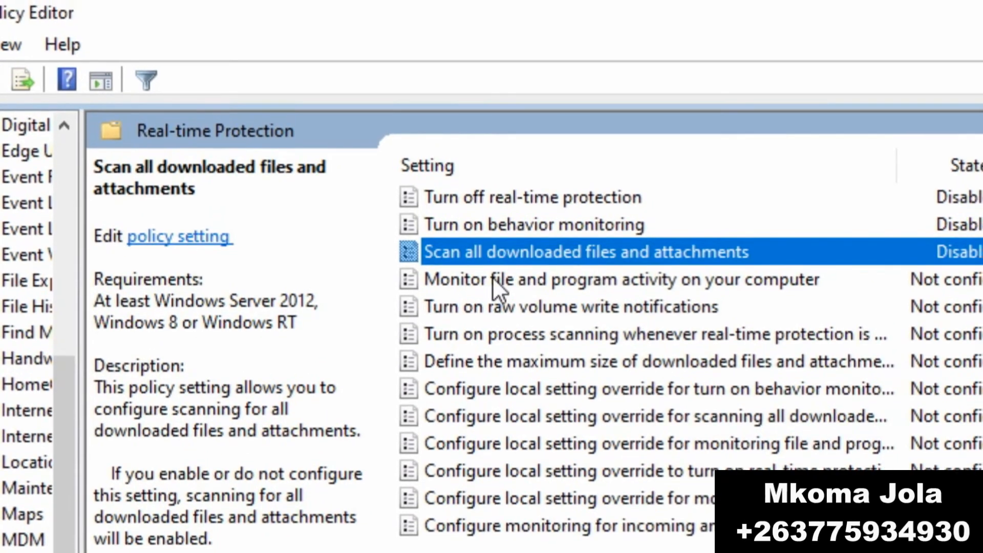
Step: Set the Monitor file and program activity on your computer policy to Disabled, applying and accepting the change
double_click(496, 282)
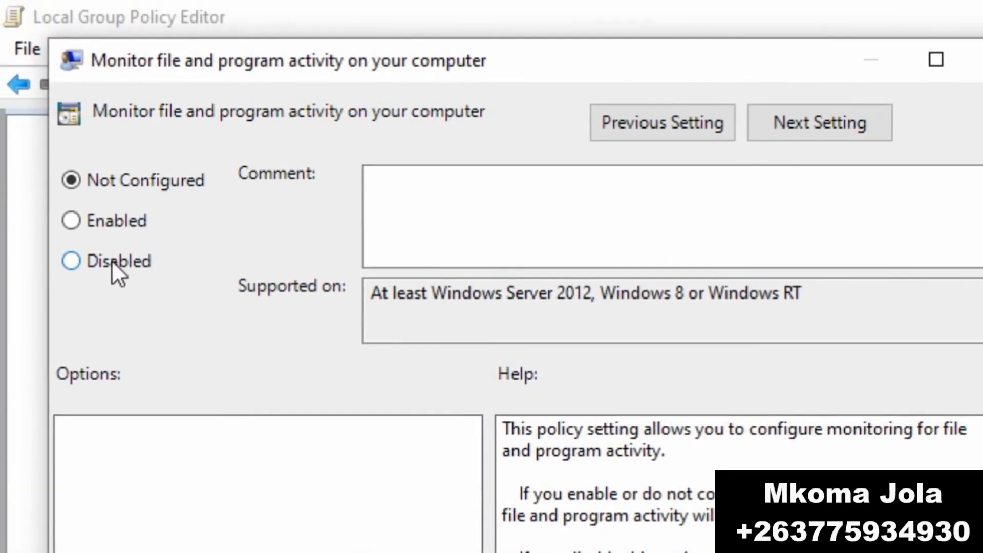
left_click(105, 245)
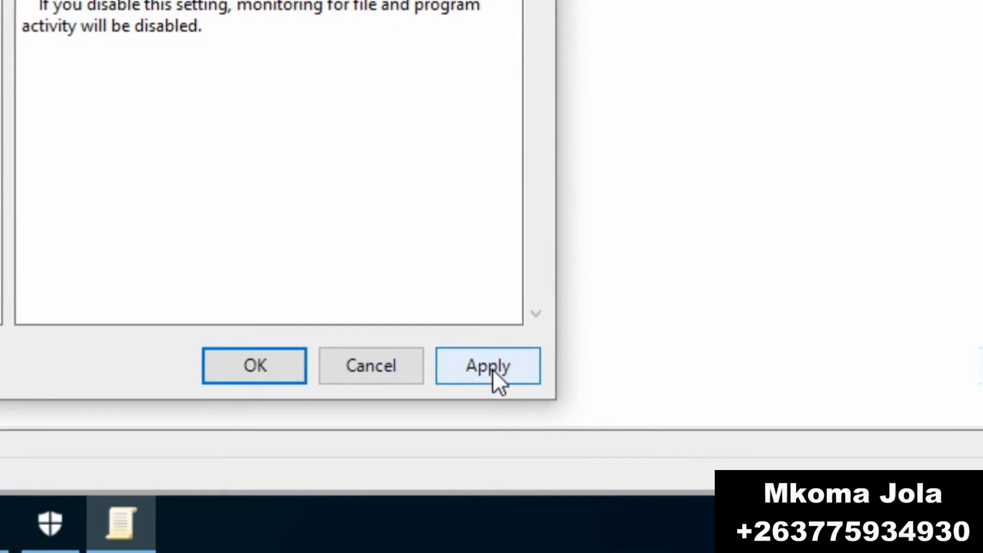
left_click(493, 369)
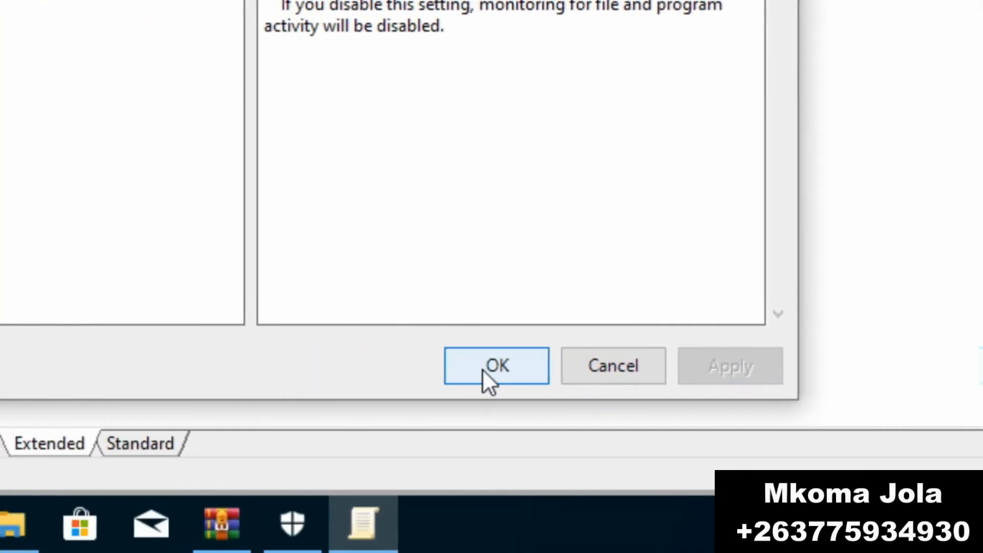
left_click(254, 365)
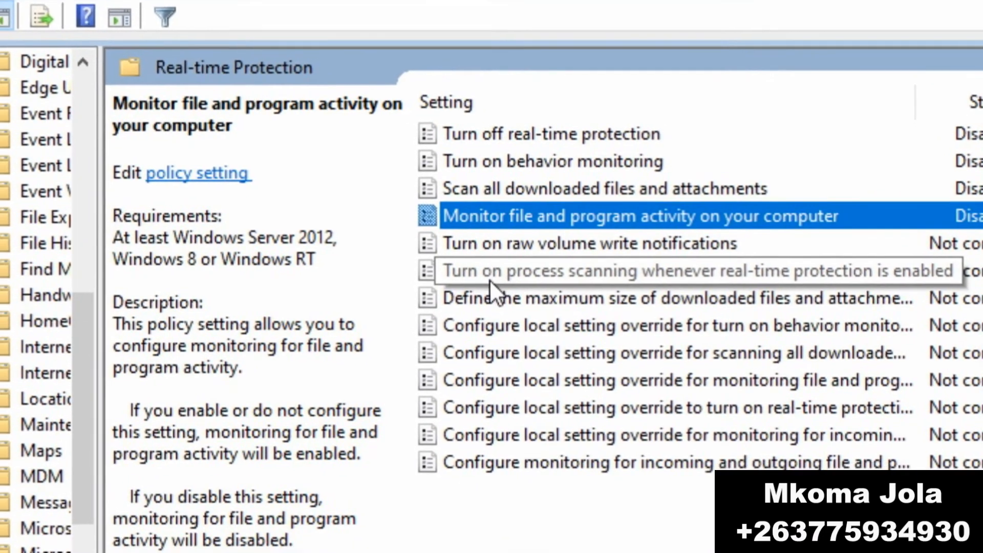
Step: Set the Turn on process scanning whenever real-time protection is enabled policy to Disabled, applying and accepting the change
double_click(493, 277)
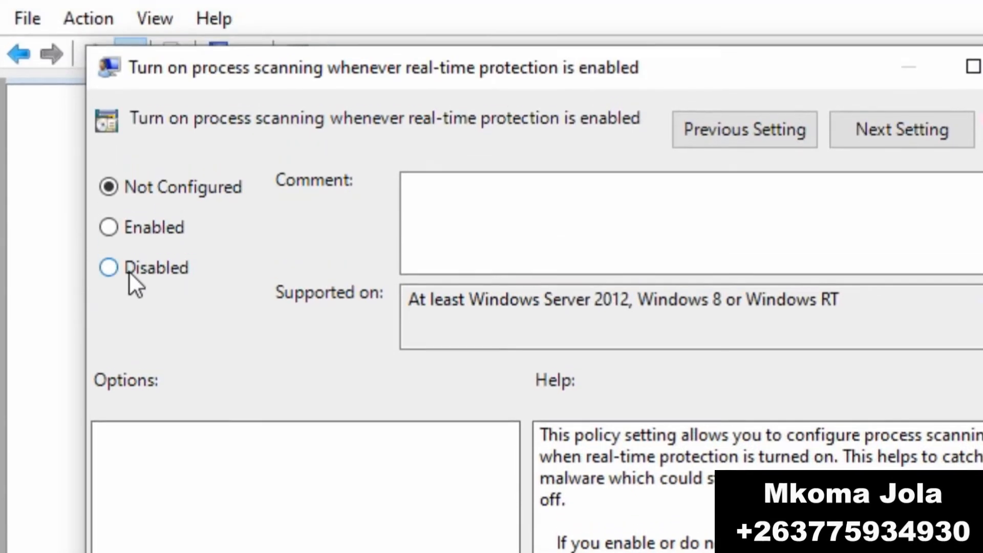
left_click(129, 274)
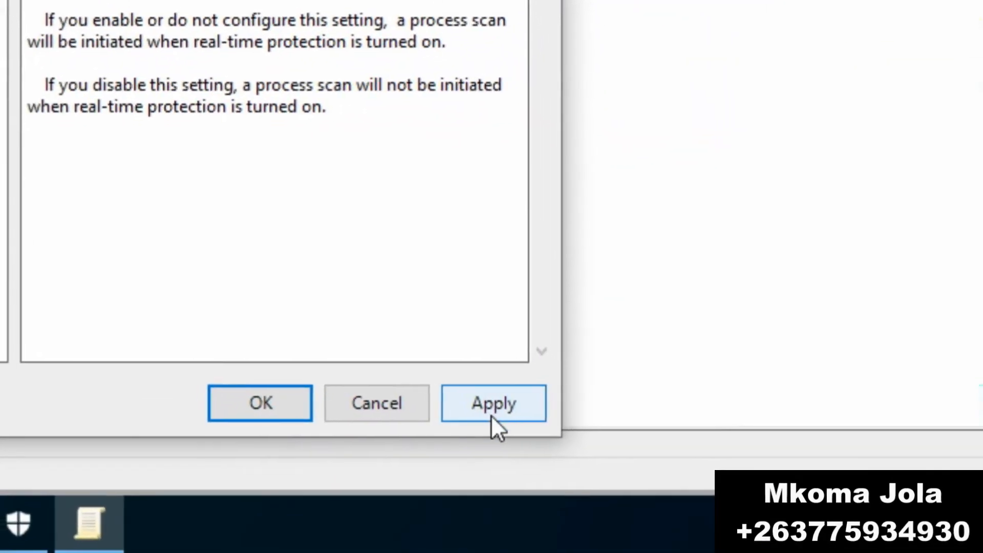
left_click(492, 410)
left_click(261, 405)
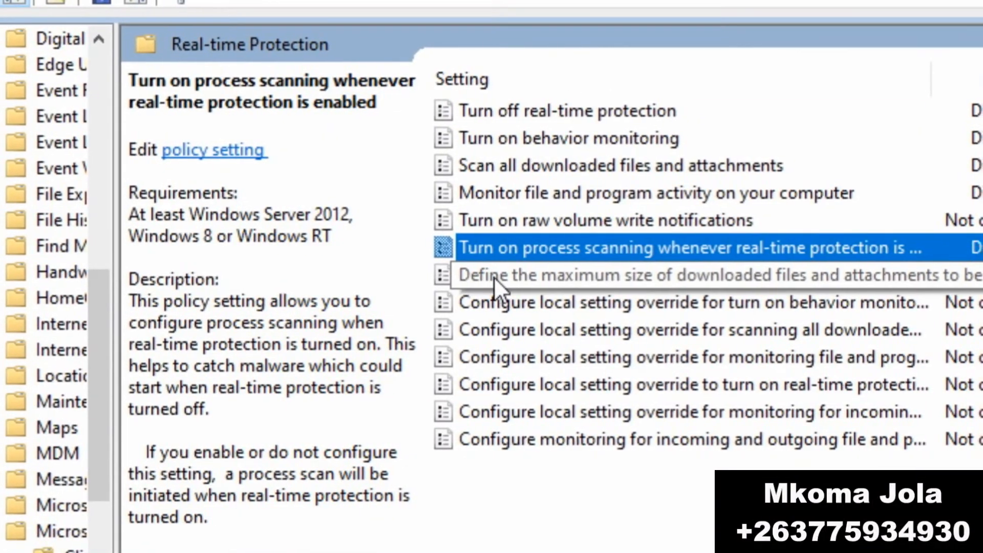
Step: Set the Define the maximum size of downloaded files and attachments to be scanned policy to Disabled and close the Local Group Policy Editor
double_click(494, 276)
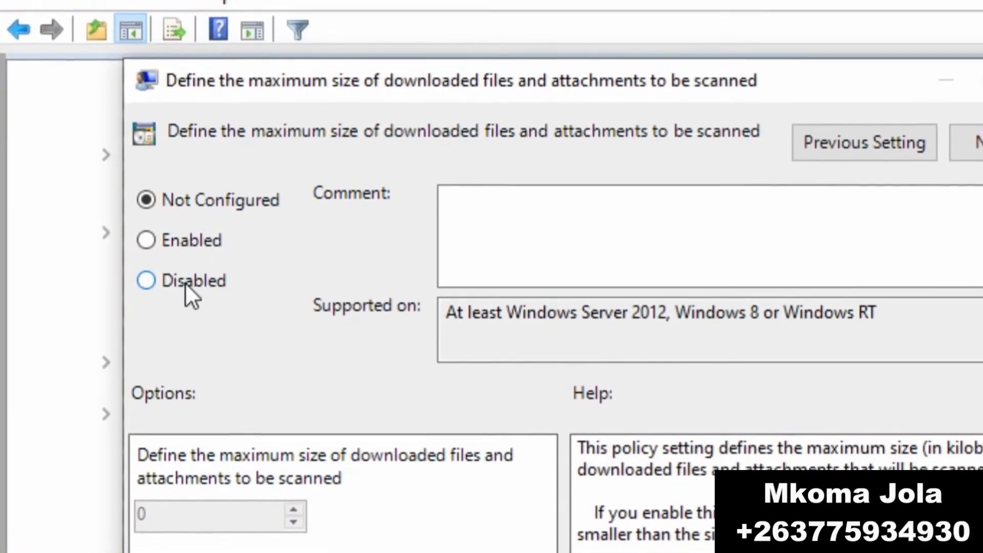
left_click(172, 279)
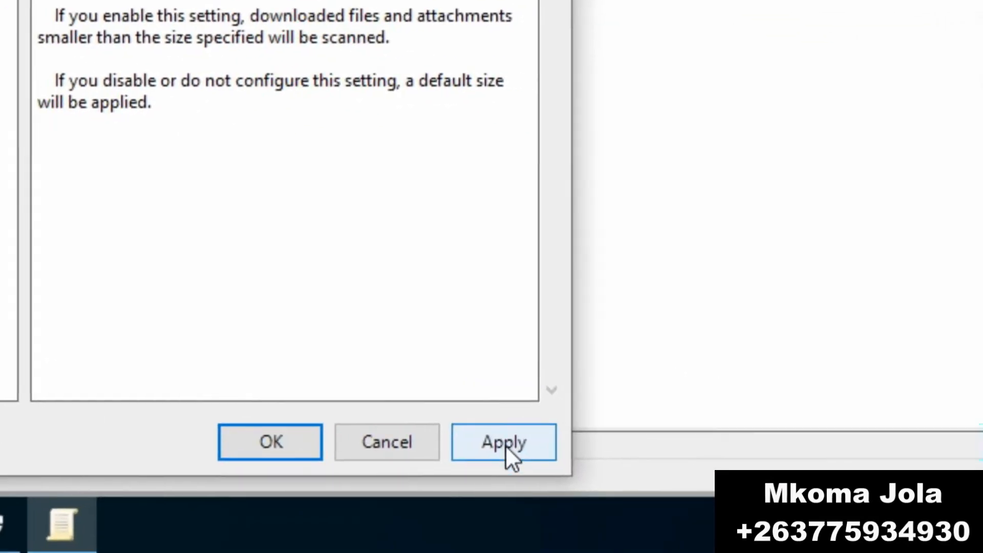
left_click(493, 444)
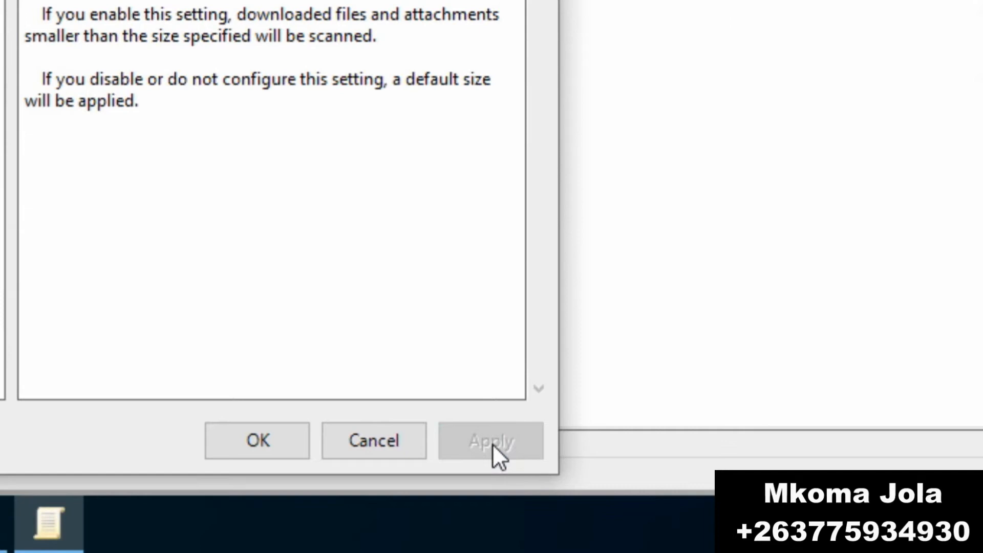
left_click(257, 440)
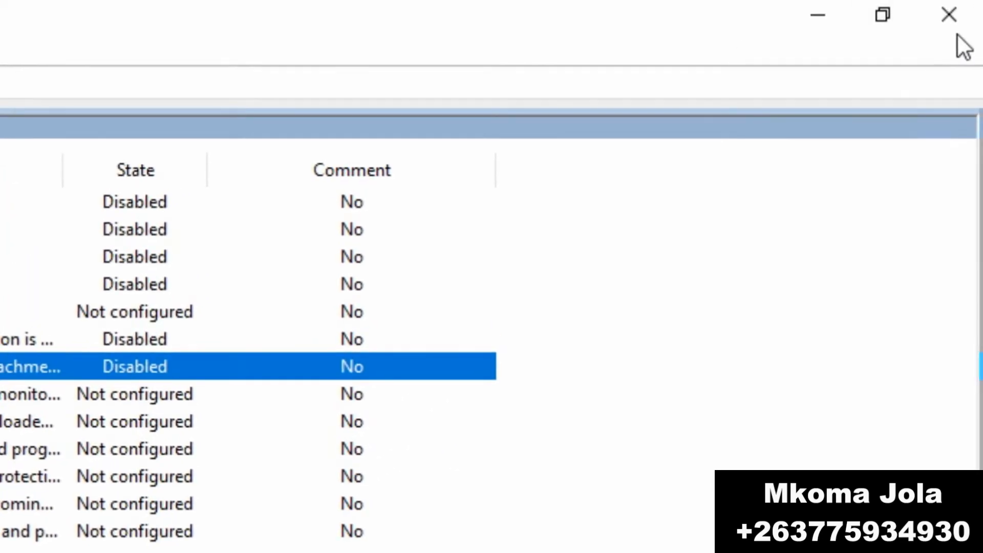
left_click(940, 17)
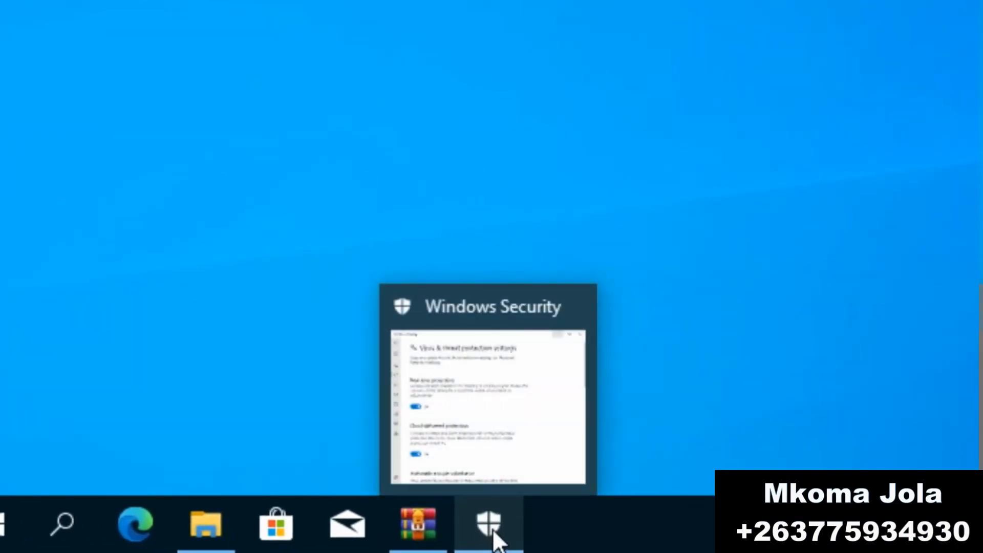
Step: Switch to Windows Security, reload the Virus & threat protection settings to check the protection states, and minimize the window
left_click(490, 525)
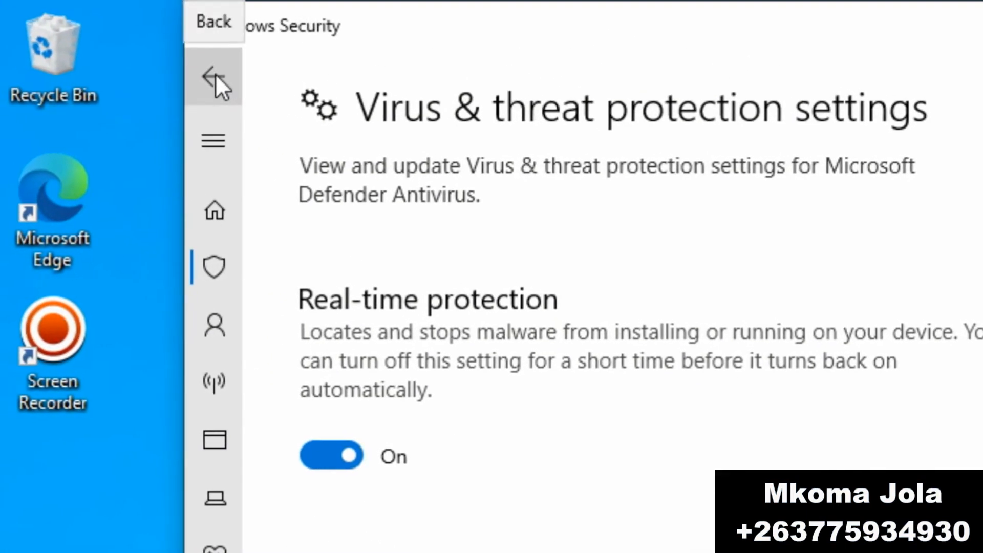
left_click(216, 75)
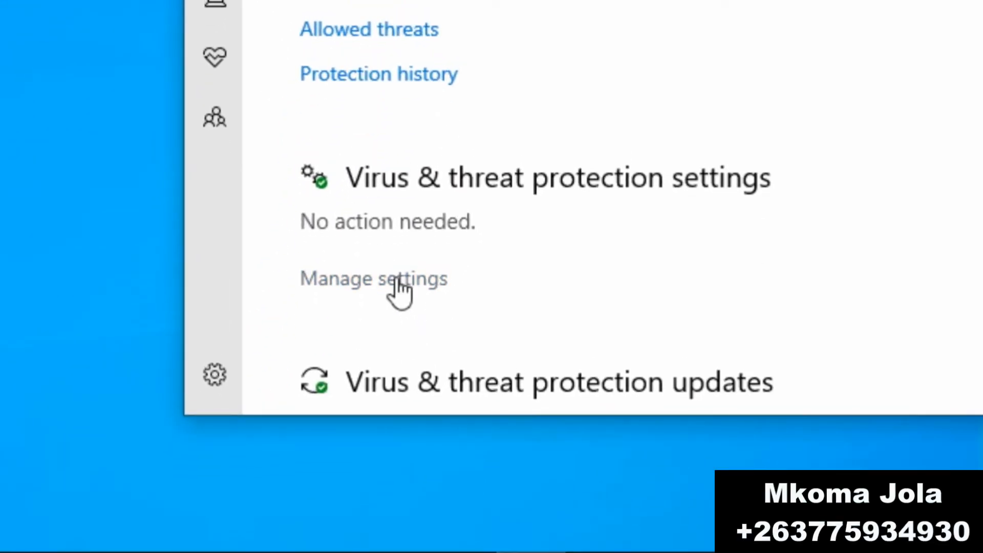
left_click(397, 282)
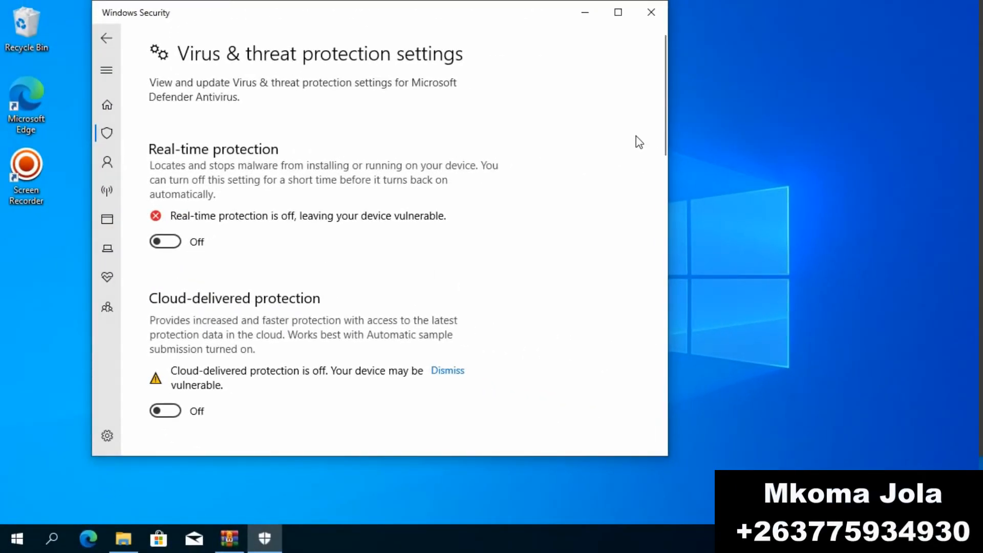
mouse_move(663, 153)
left_mouse_down()
mouse_move(671, 450)
mouse_move(653, 290)
mouse_move(661, 281)
mouse_move(662, 161)
left_mouse_up()
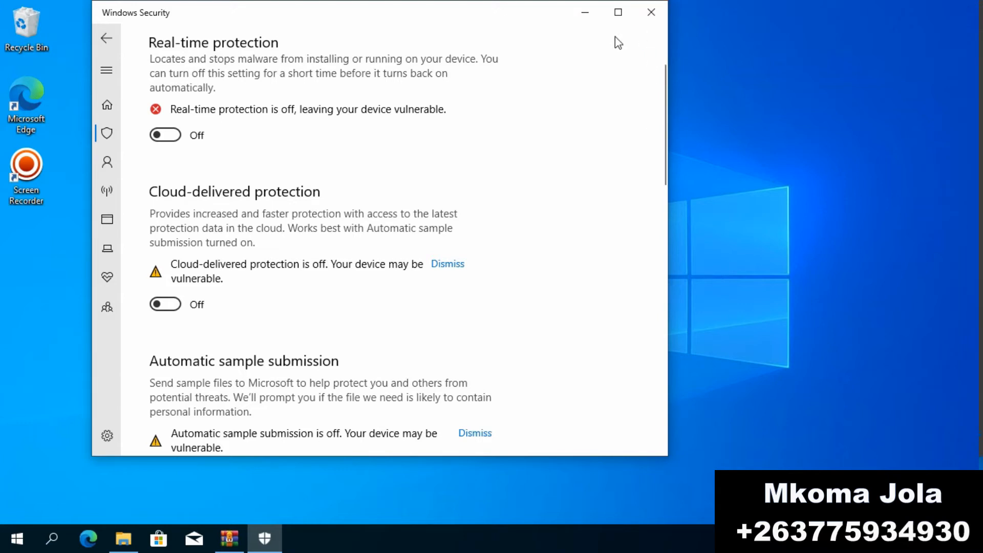
left_click(583, 19)
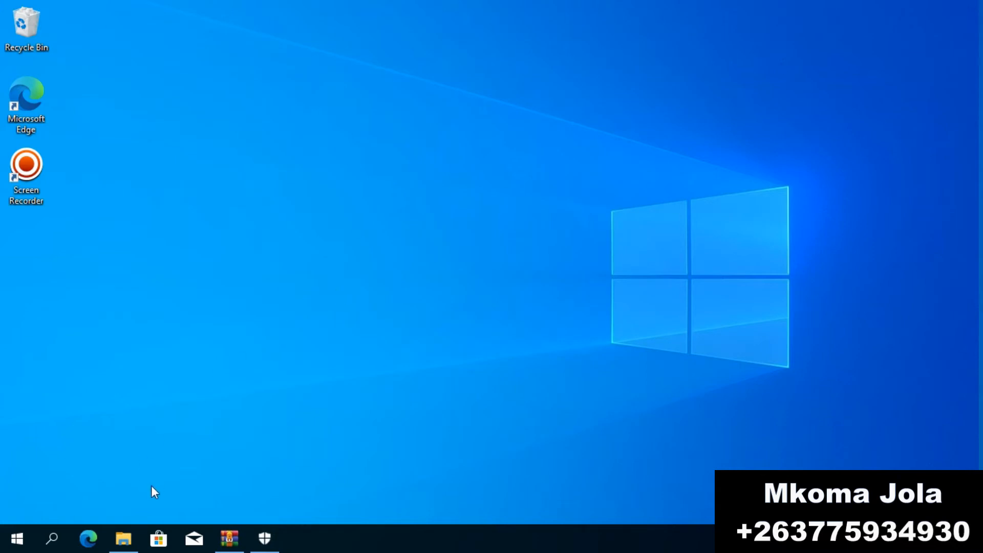
Step: Open the GridinSoft_Anti_Malware_4 _2021 archive from the Antivirus folder in File Explorer and launch the _igetintopc.com_gsam_4.1.76_setup.exe installer
mouse_move(126, 543)
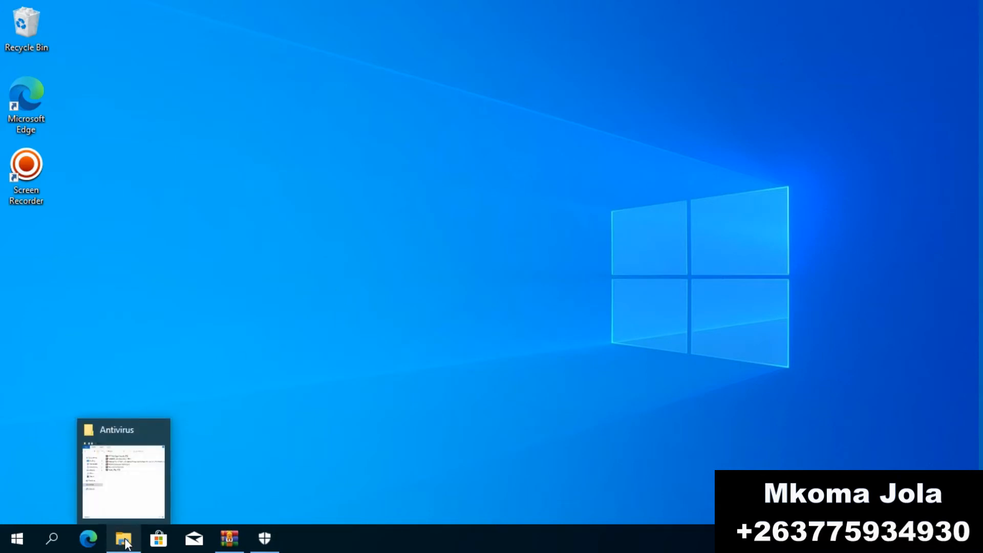
left_click(127, 544)
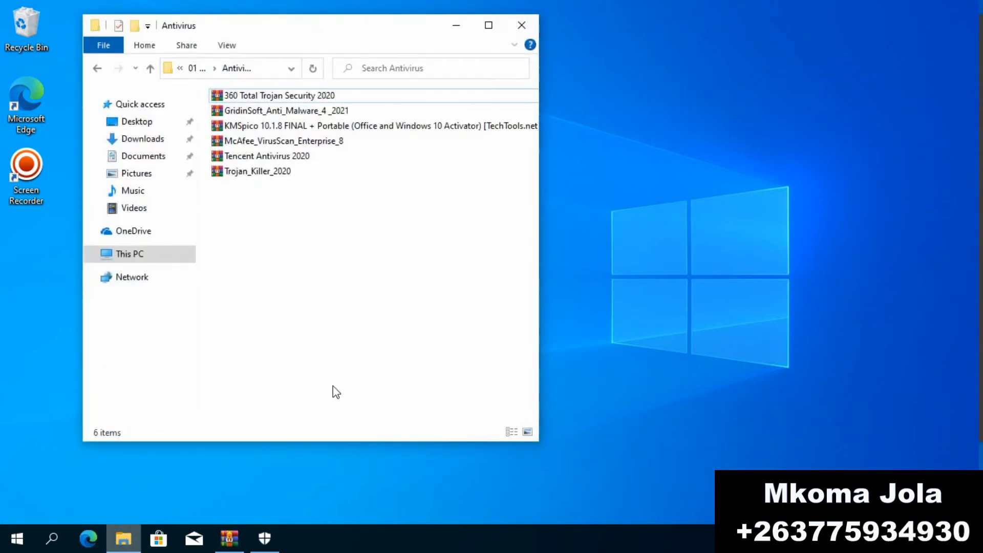
double_click(262, 113)
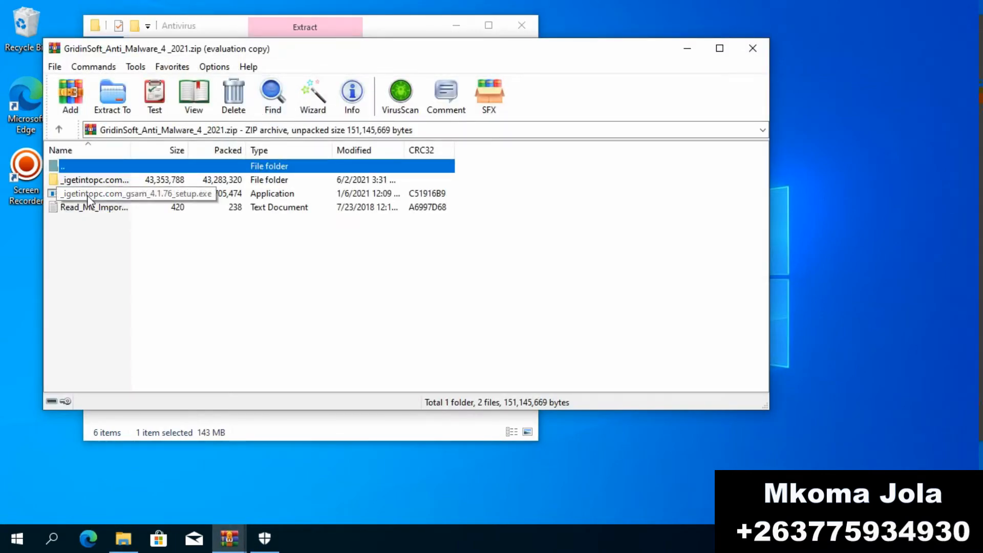
double_click(87, 195)
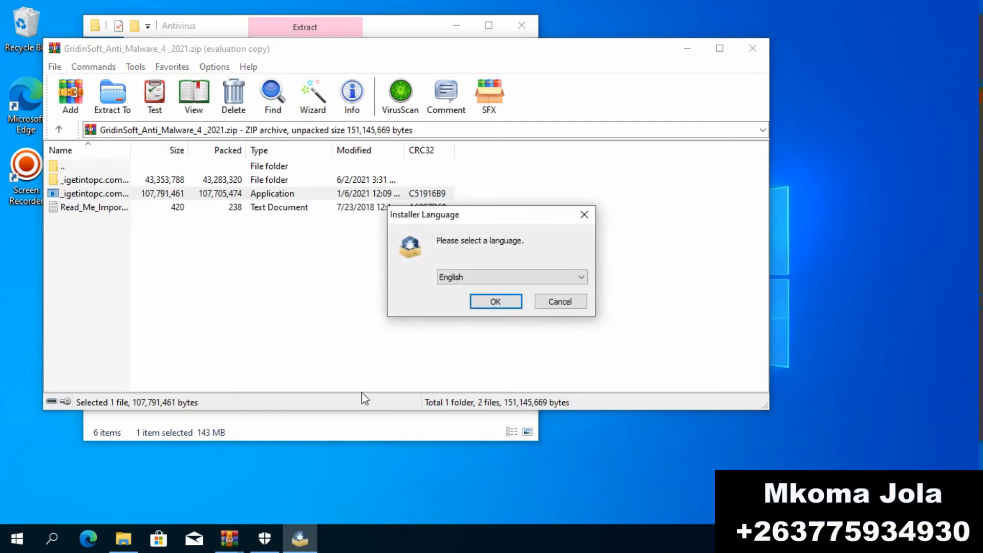
Step: Install GridinSoft Anti-Malware in English, accept the license agreement, and finish setup with the option to run the program
left_click(495, 302)
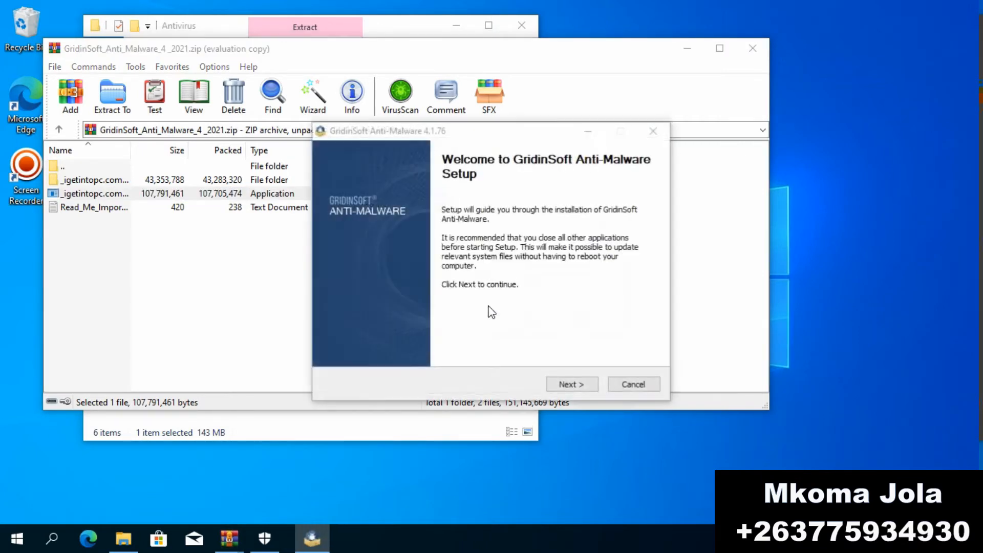
left_click(528, 317)
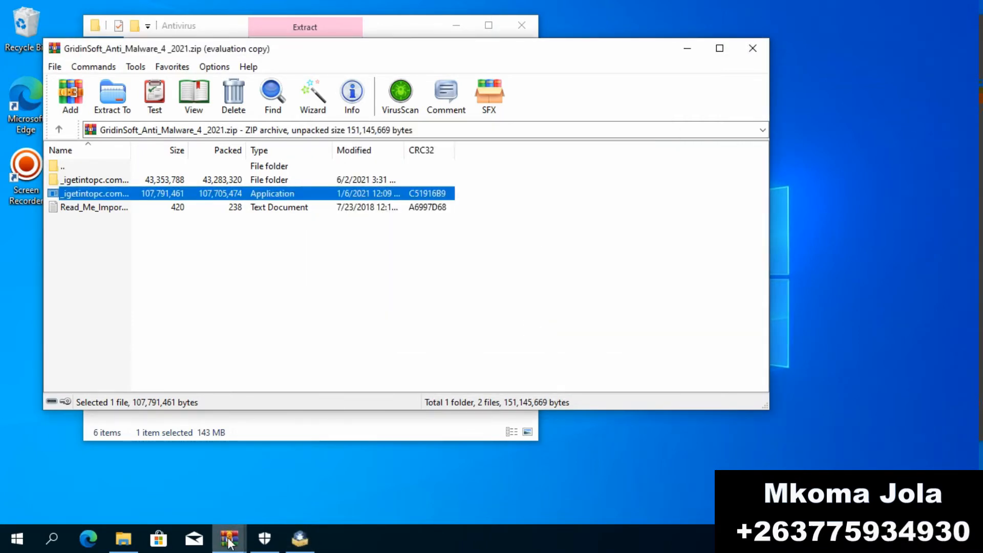
left_click(307, 538)
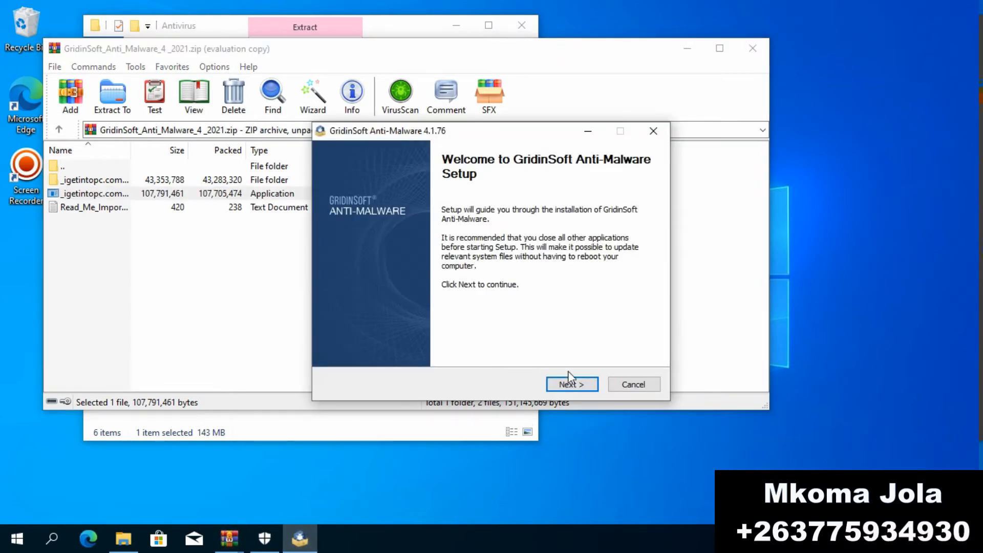
left_click(573, 386)
left_click(572, 385)
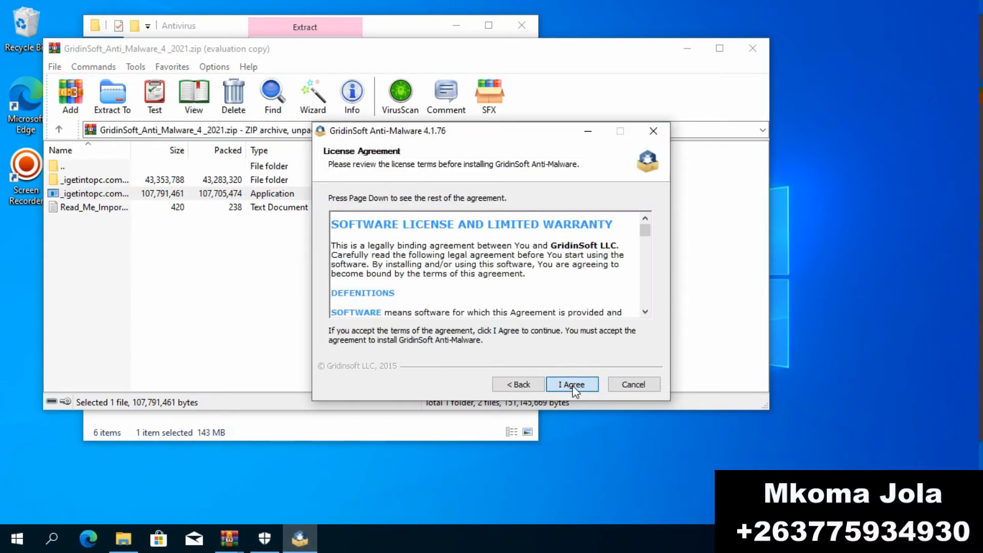
left_click(573, 385)
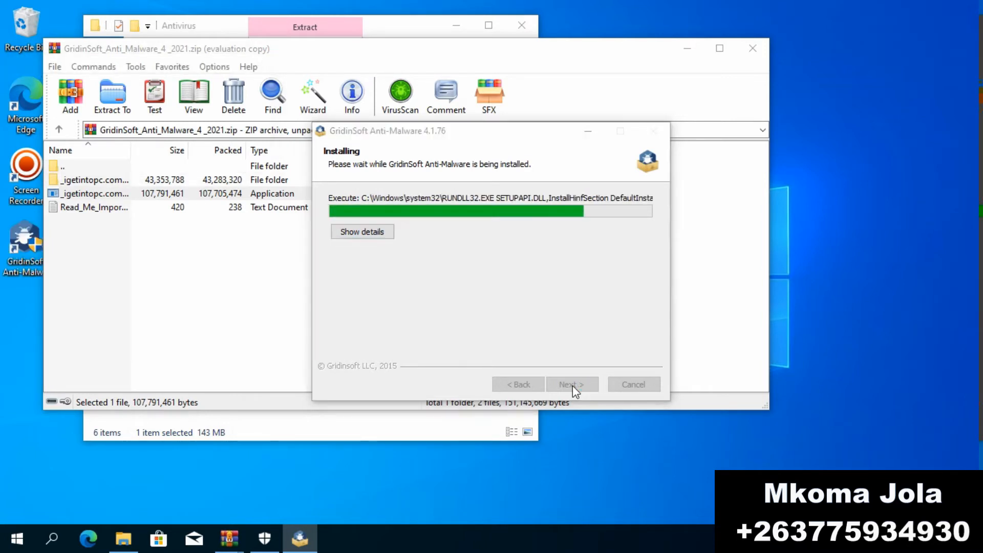
left_click(572, 385)
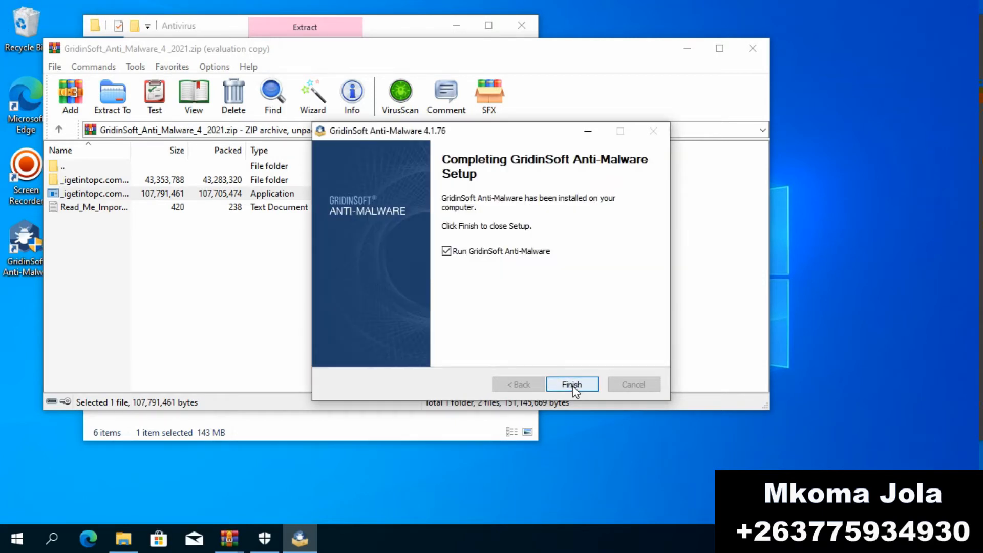
left_click(573, 386)
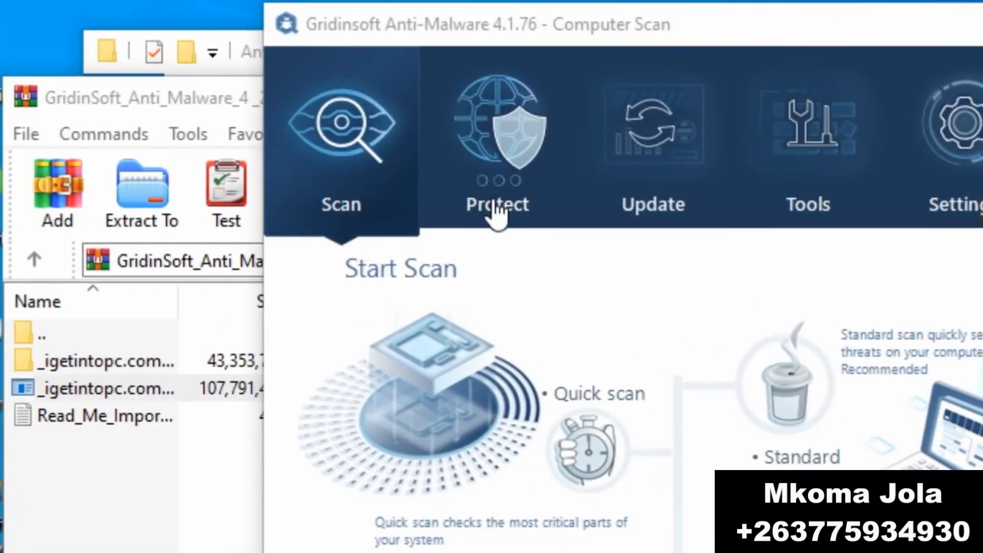
Step: Try to switch on Internet Security and Removable Device protection in GridinSoft Anti-Malware, dismissing the demo mode notice
left_click(508, 163)
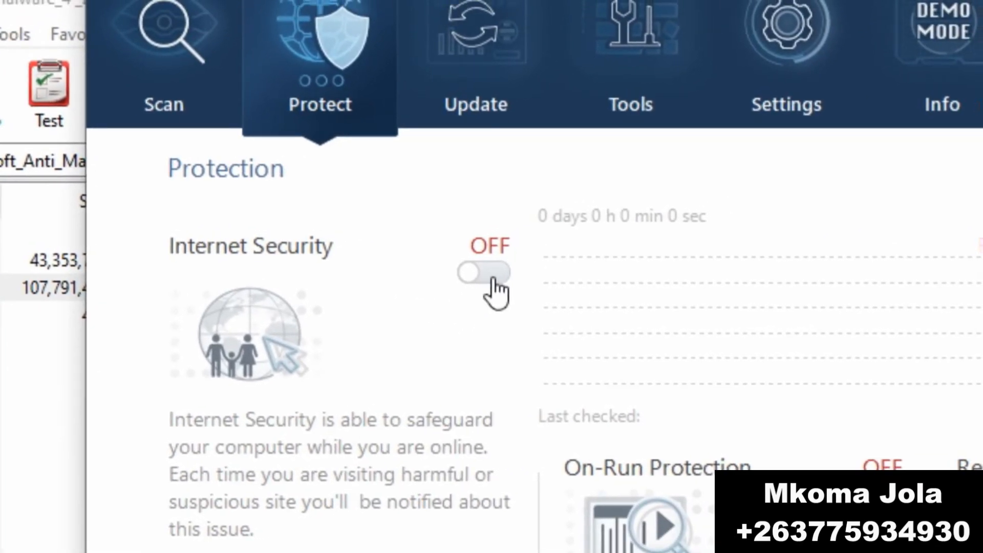
left_click(492, 280)
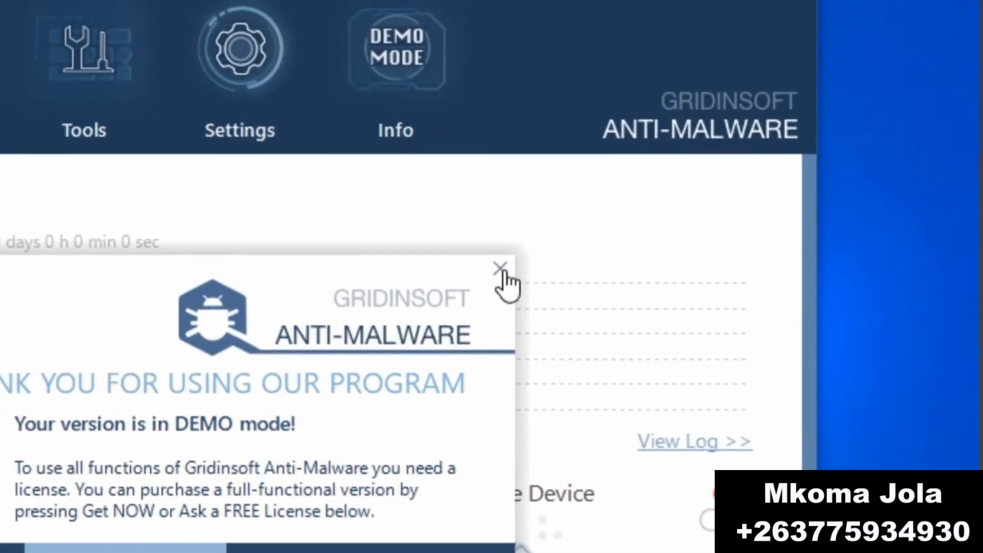
left_click(488, 276)
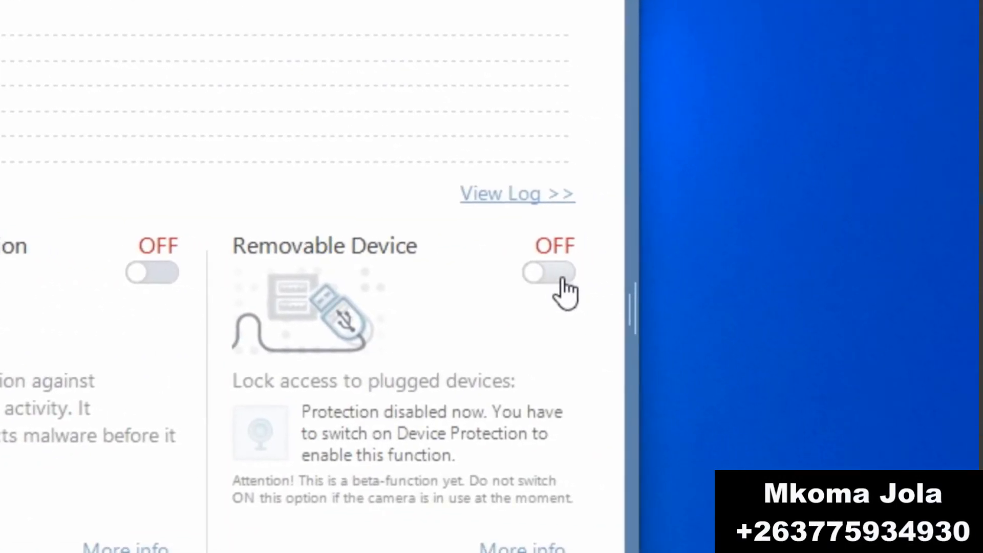
left_click(563, 276)
left_click(563, 277)
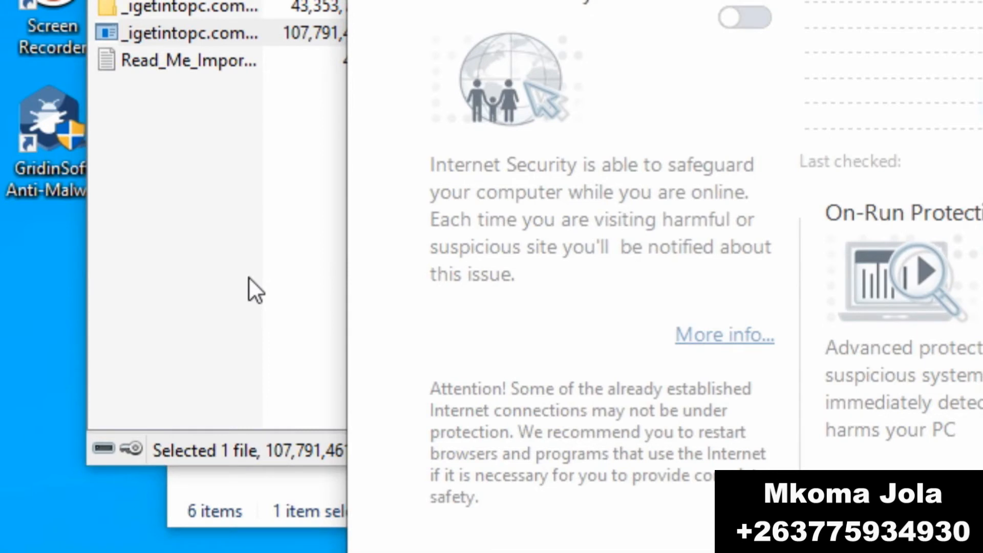
Step: Return to the WinRAR archive, open the _igetintopc.com_Fix folder, and launch Patch x64.exe
left_click(248, 277)
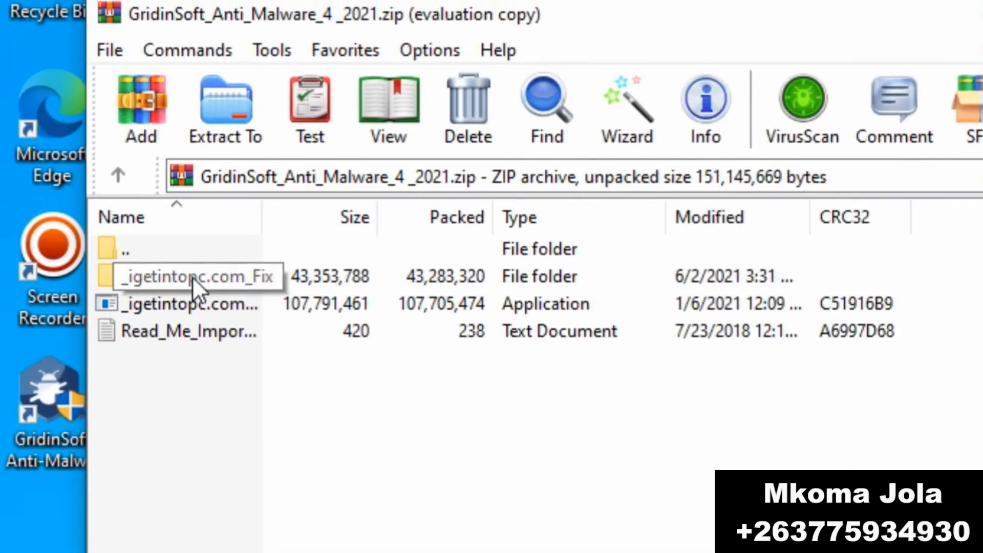
left_click(192, 277)
double_click(192, 277)
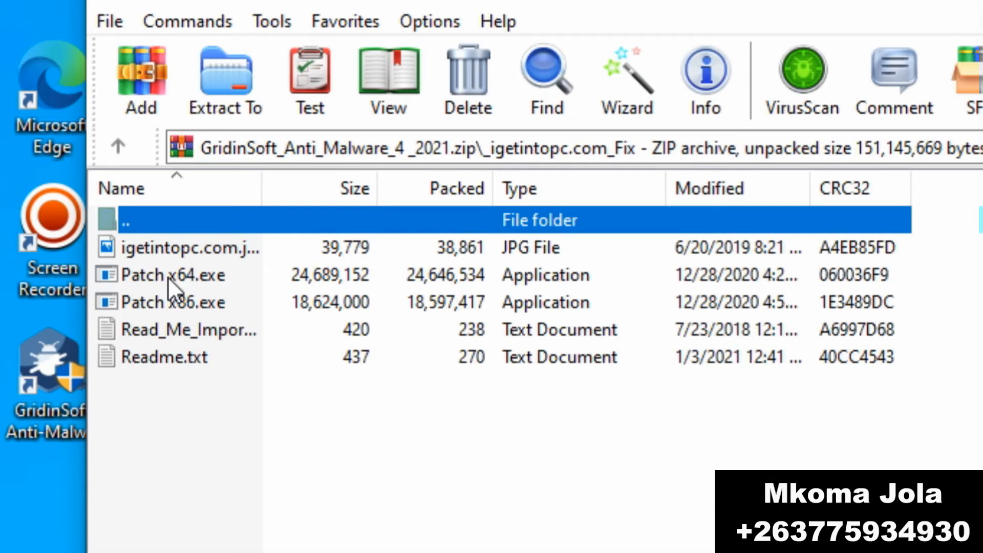
double_click(167, 276)
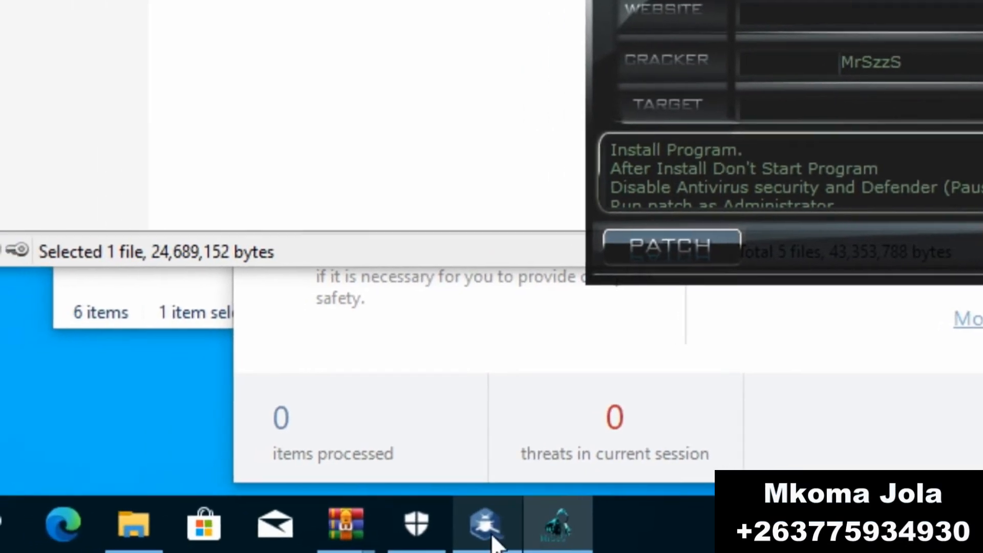
Step: Close GridinSoft Anti-Malware, apply the 4.1.76 patch to it, and exit the patcher
left_click(301, 545)
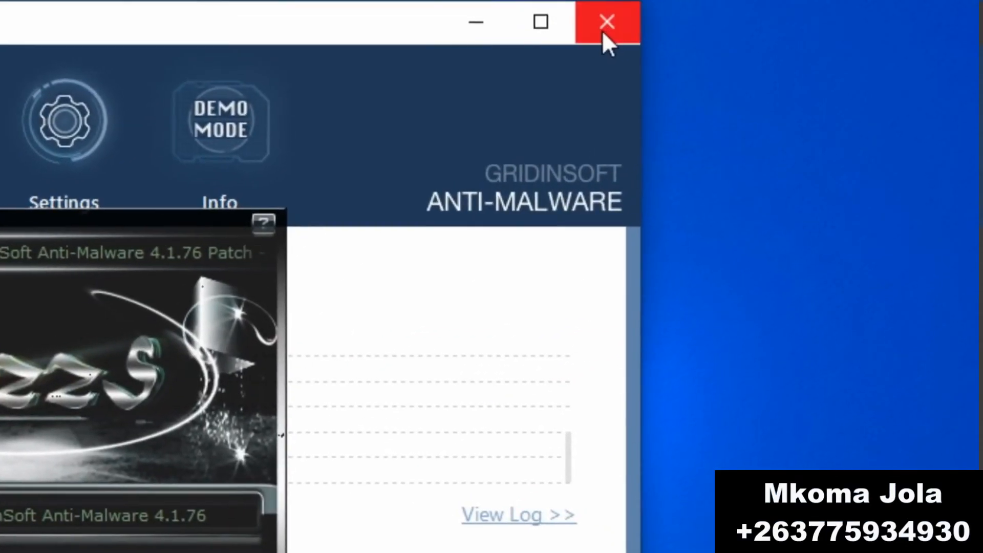
left_click(602, 30)
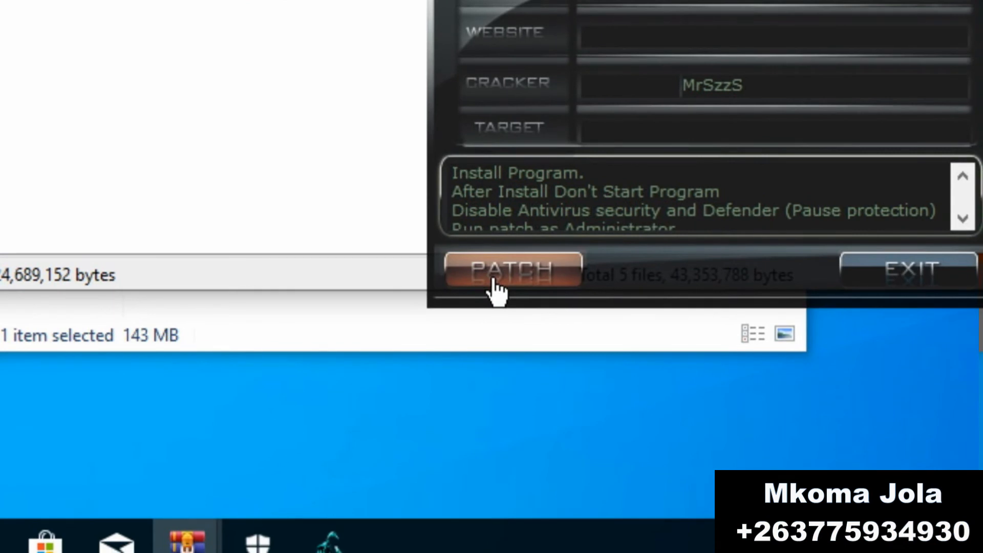
left_click(496, 287)
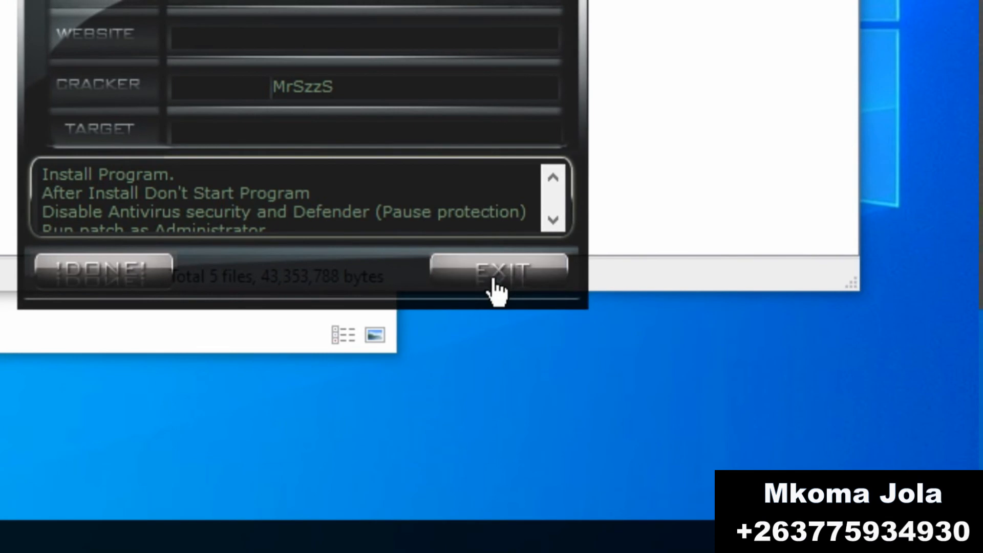
left_click(496, 283)
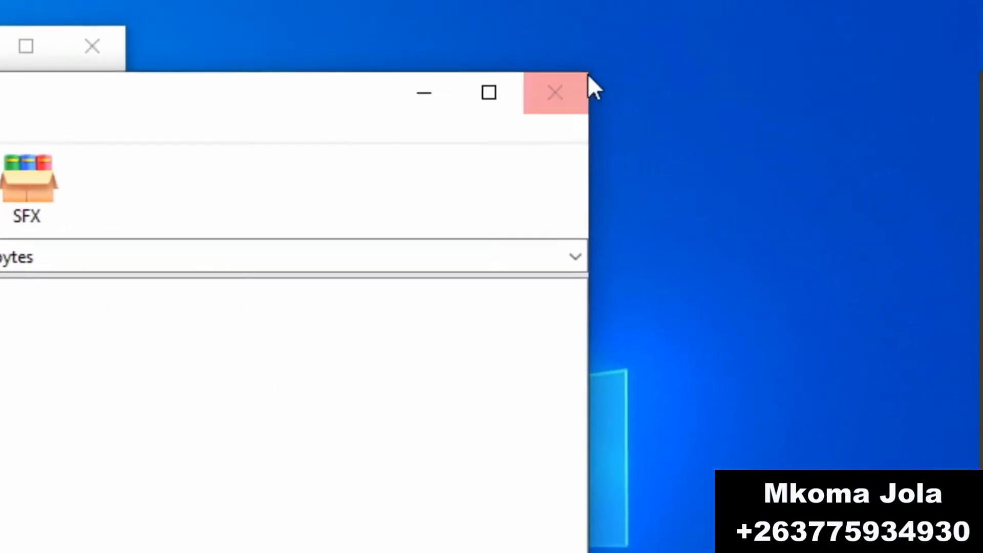
Step: Clear the WinRAR and Antivirus folder windows off the desktop and launch GridinSoft Anti-Malware from its desktop shortcut
left_click(530, 101)
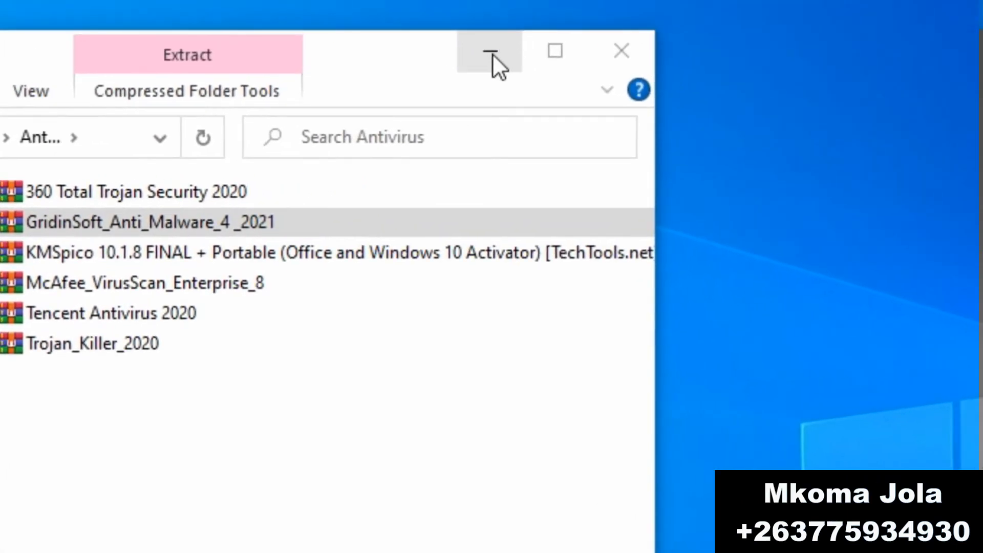
left_click(493, 53)
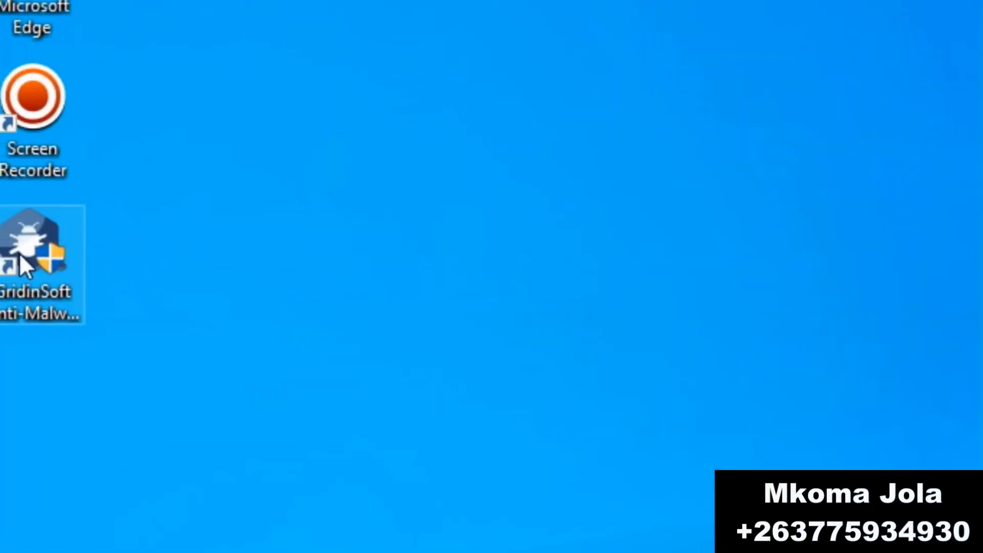
double_click(41, 277)
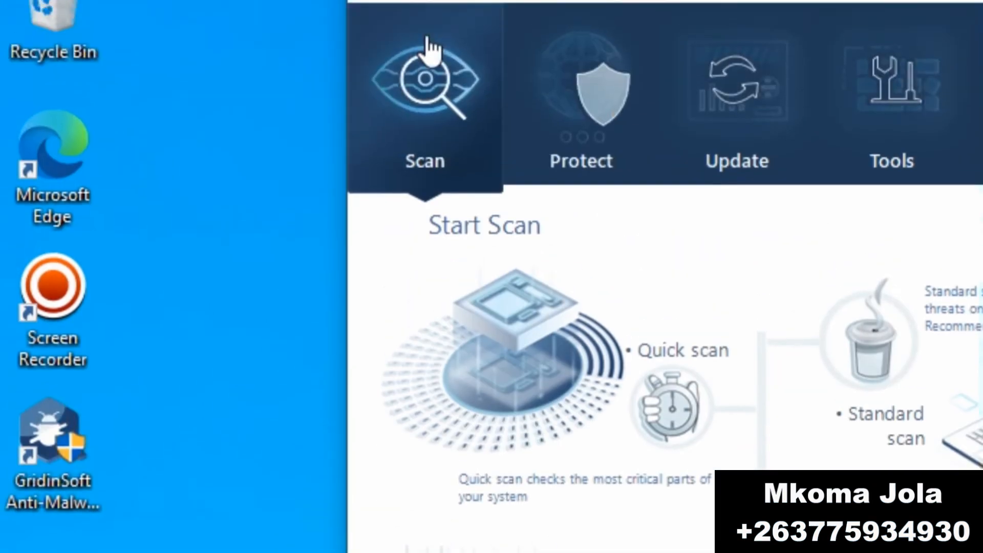
Step: Switch on Internet Security and Removable Device protection in GridinSoft Anti-Malware
left_click(578, 128)
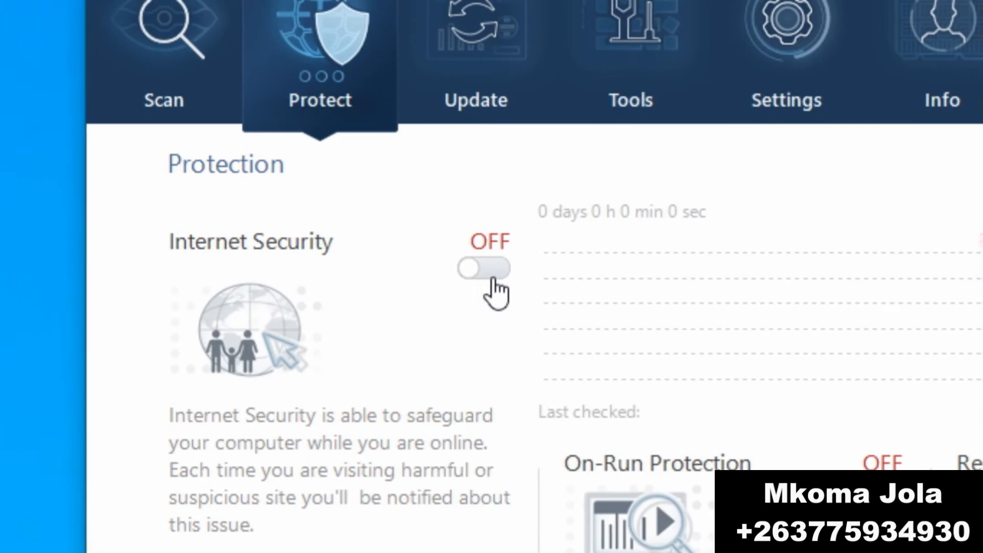
left_click(491, 274)
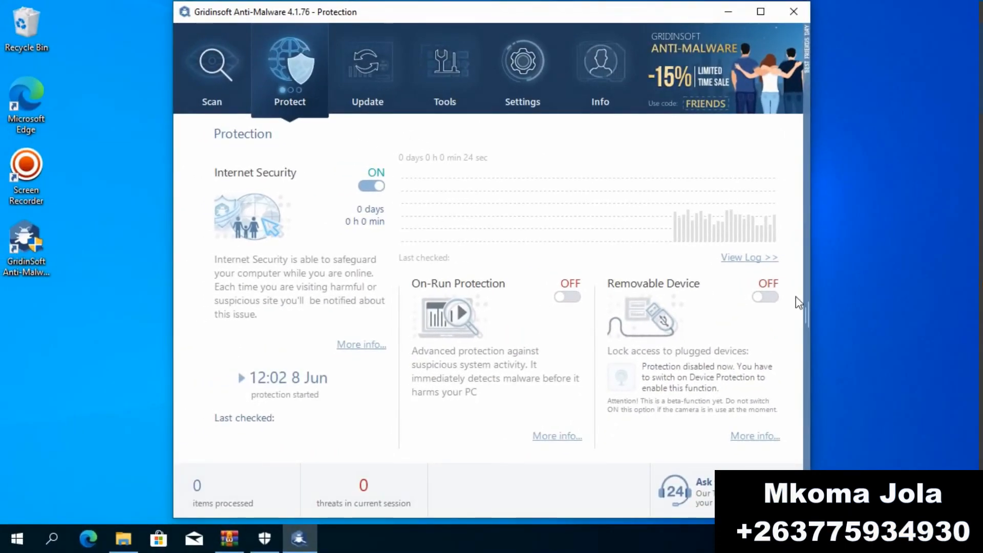
left_click(766, 298)
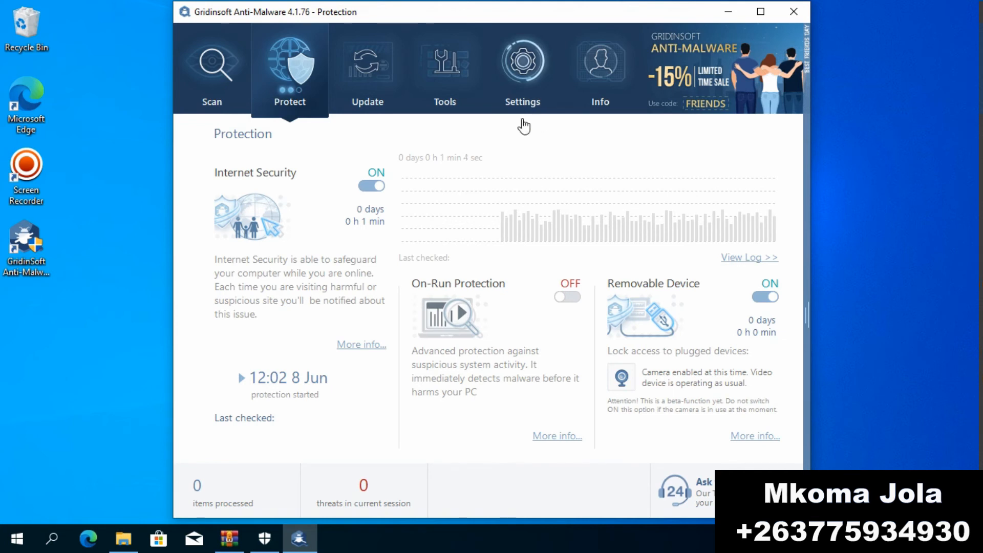
Step: Enable Start with Windows in the general system settings of GridinSoft Anti-Malware
left_click(529, 87)
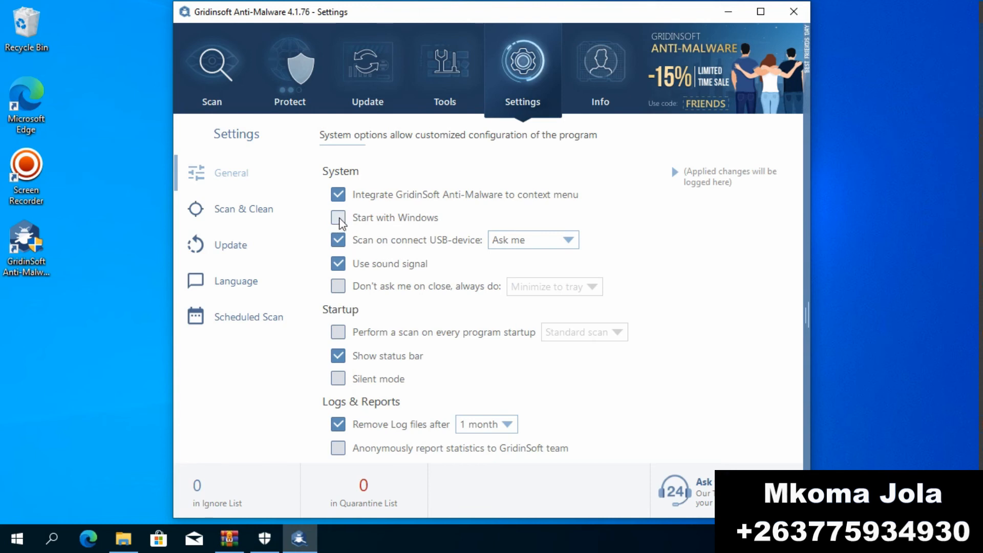
left_click(339, 218)
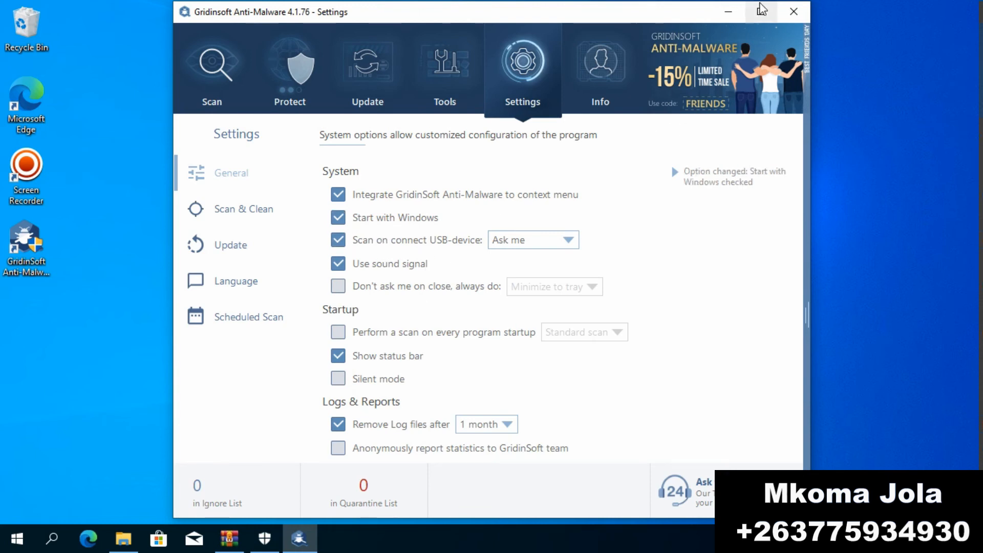
Step: Close the program to the tray with the choice remembered, and test it by reopening the program from the desktop and closing it again
left_click(794, 12)
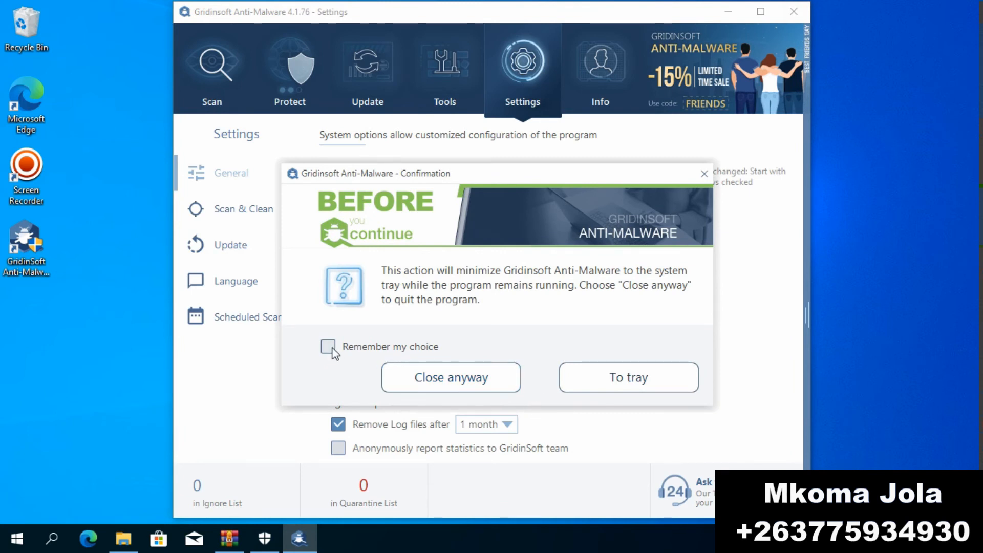
left_click(366, 346)
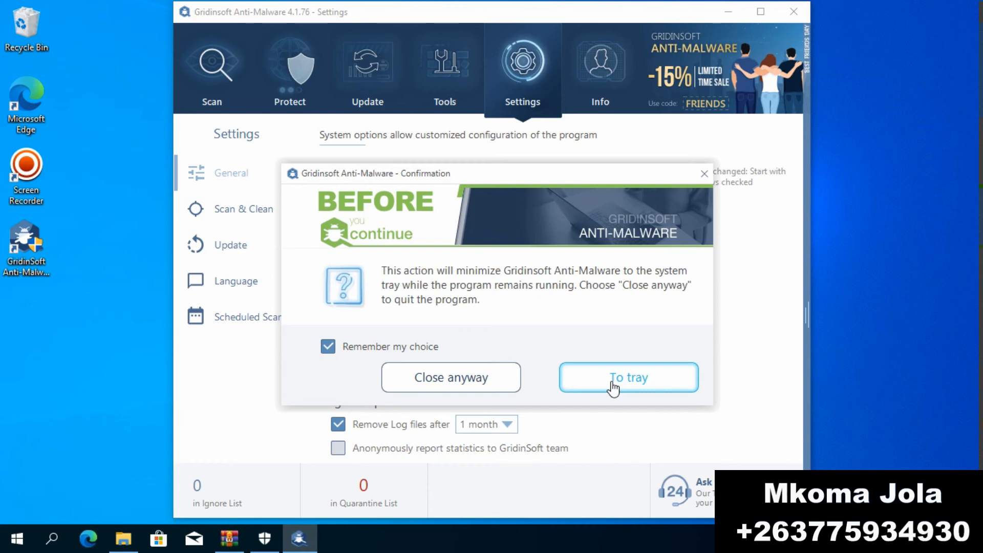
left_click(613, 384)
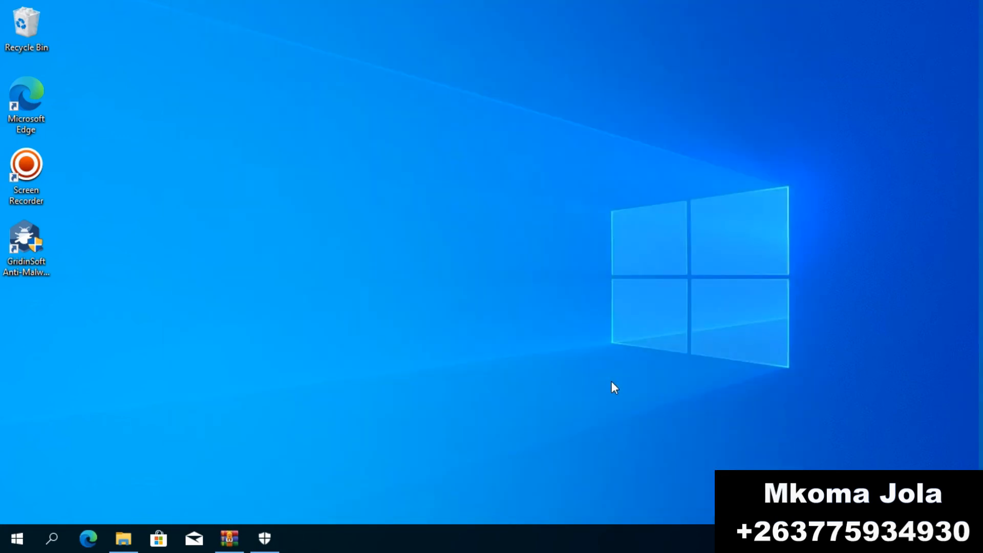
double_click(32, 245)
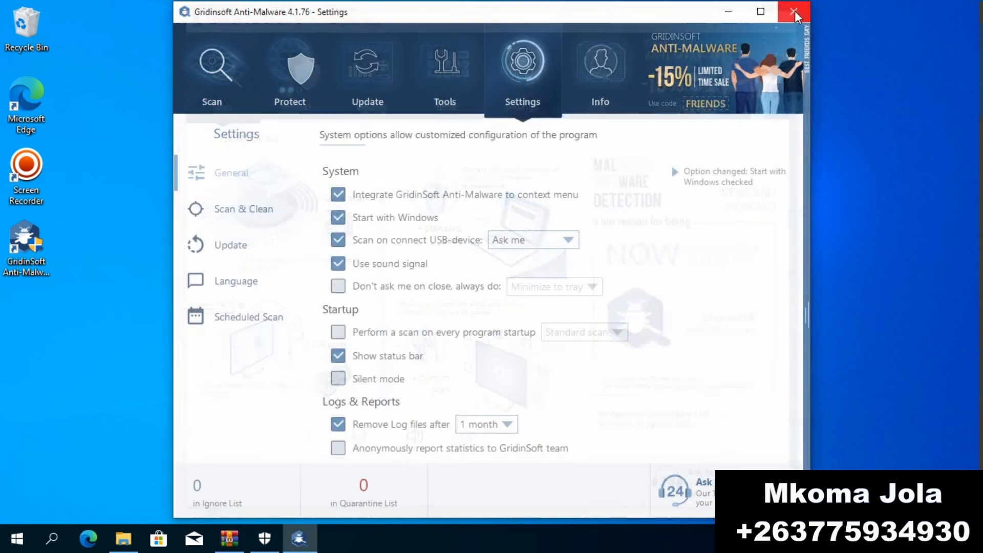
left_click(795, 11)
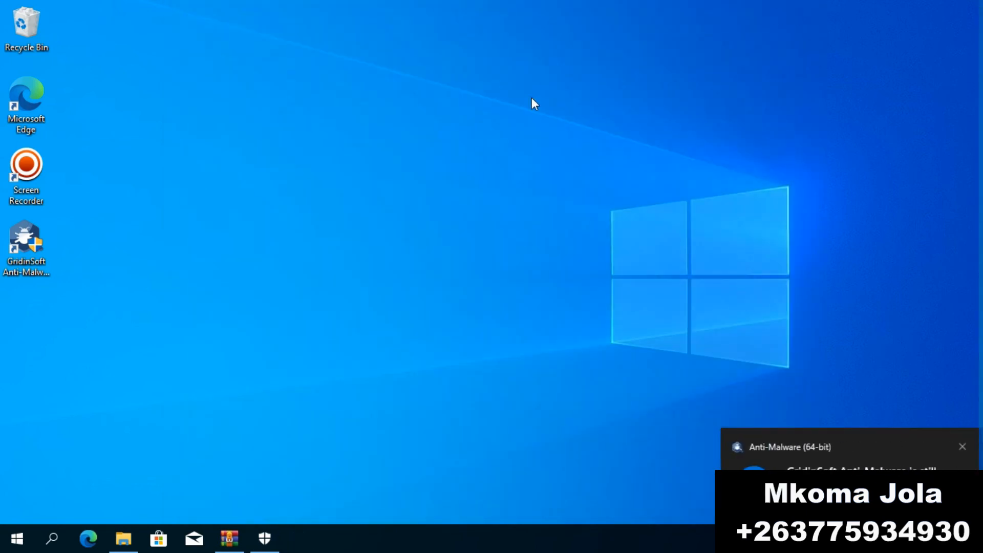